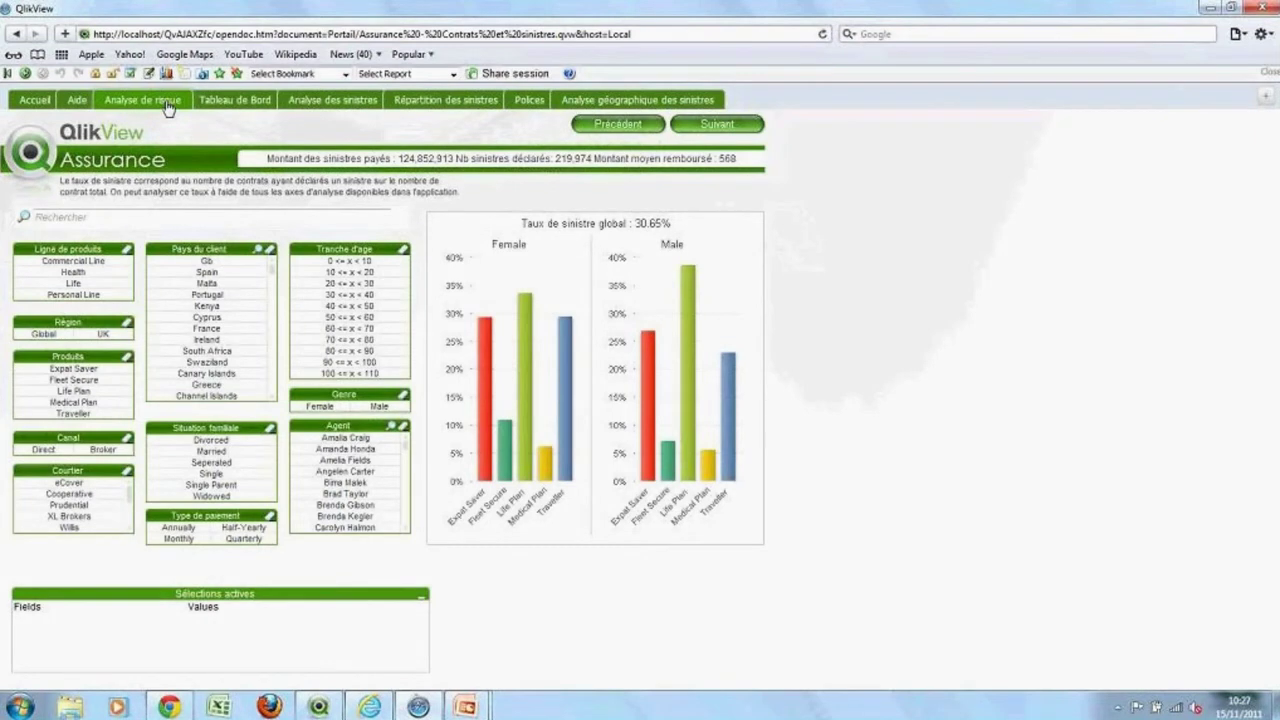
# Return from the dashboard to the Analyse de risque sheet, filter Ligne de produits by Health and by Life, and clear the filter
pyautogui.click(240, 102)
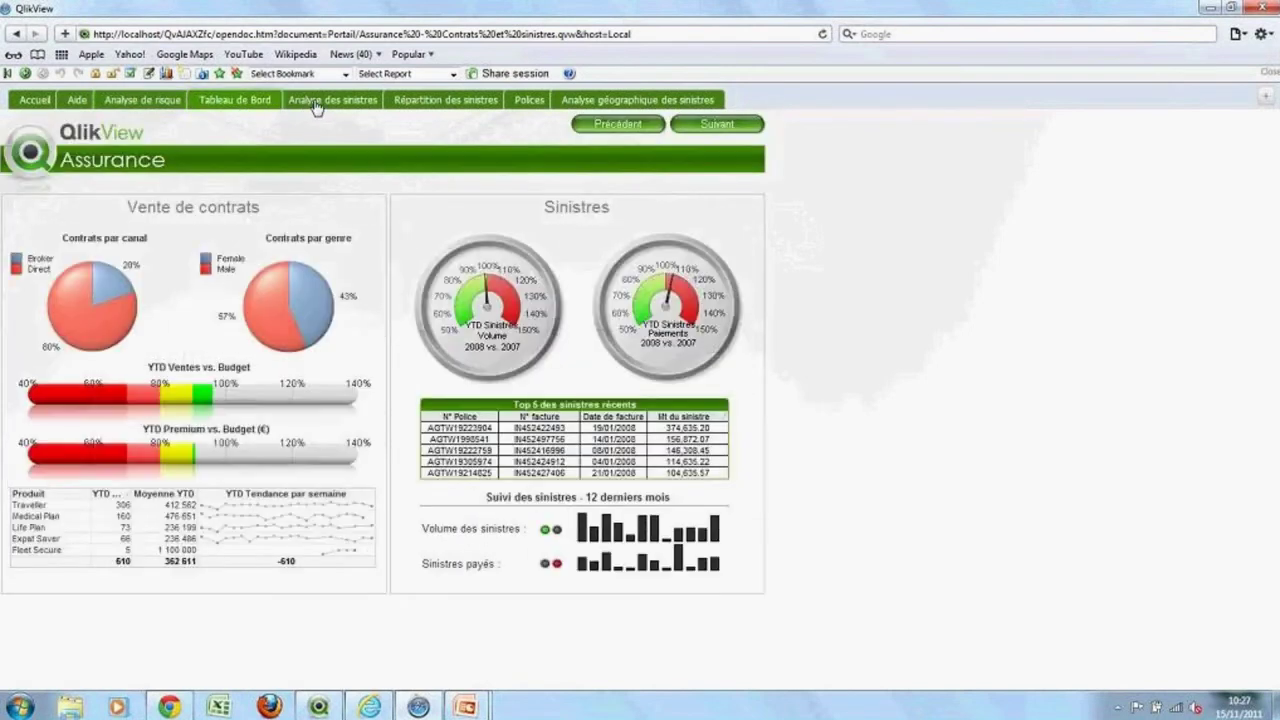
pyautogui.click(138, 104)
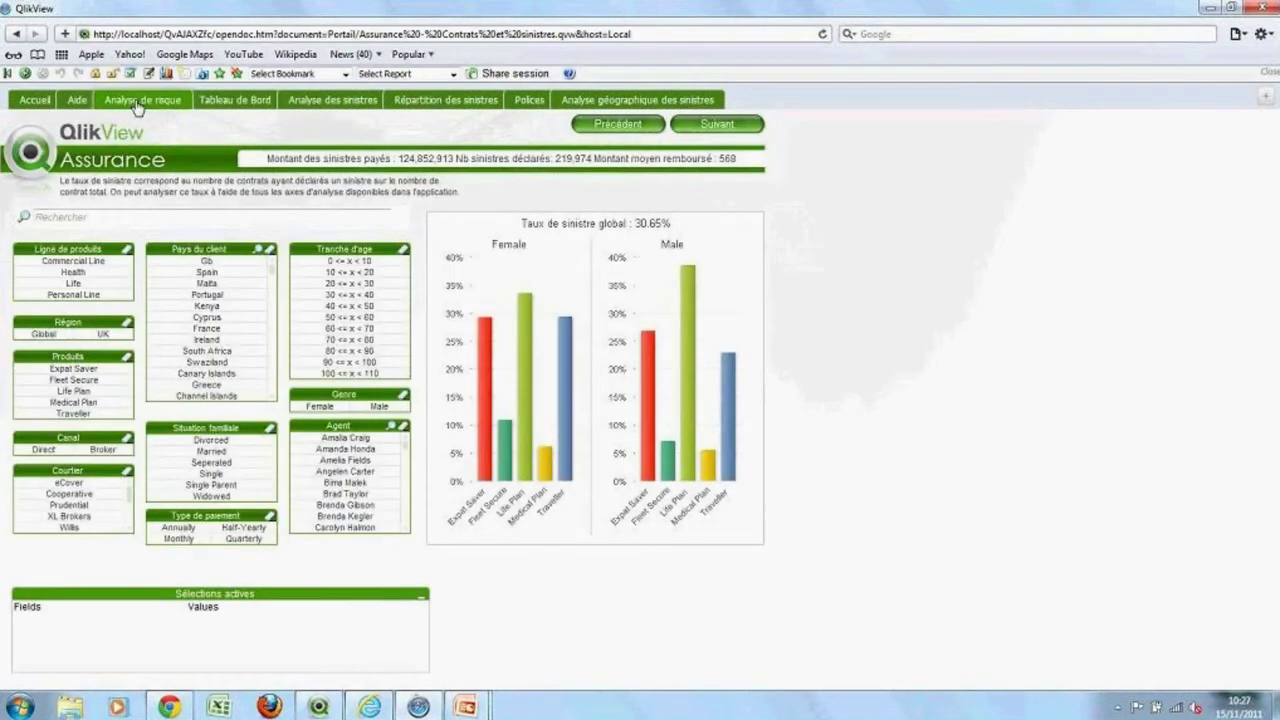
pyautogui.click(73, 272)
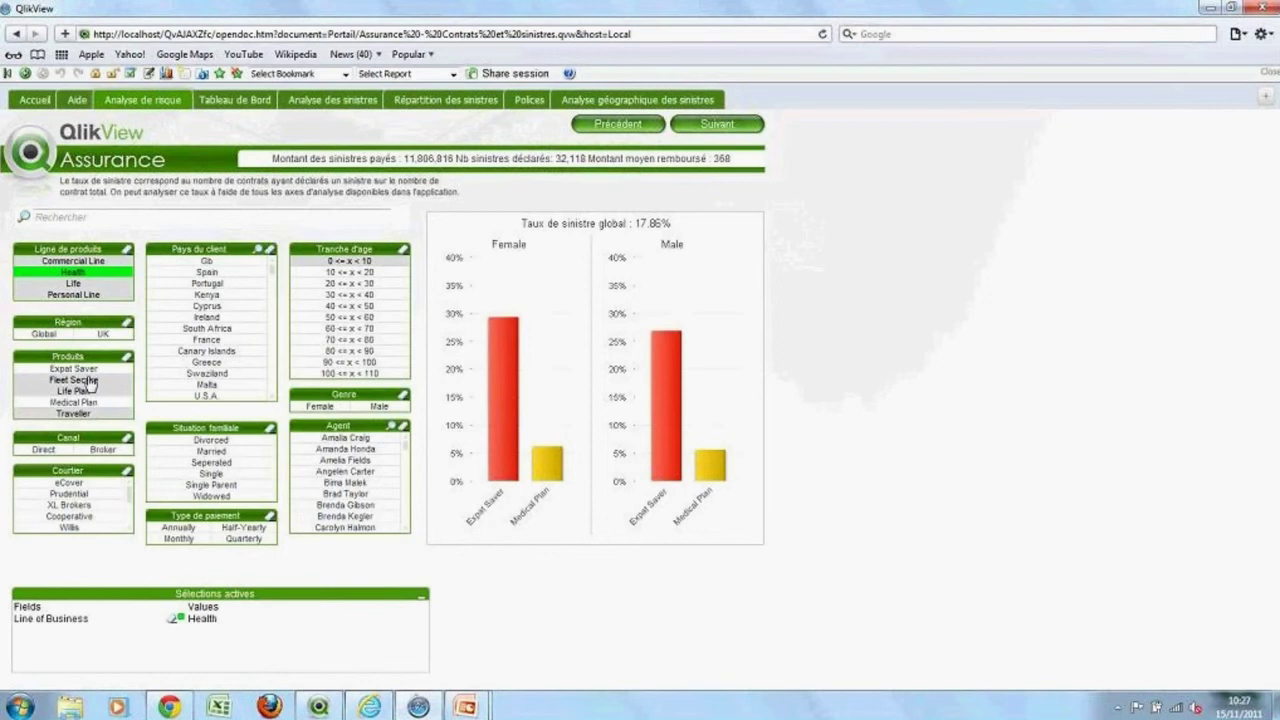
pyautogui.click(76, 285)
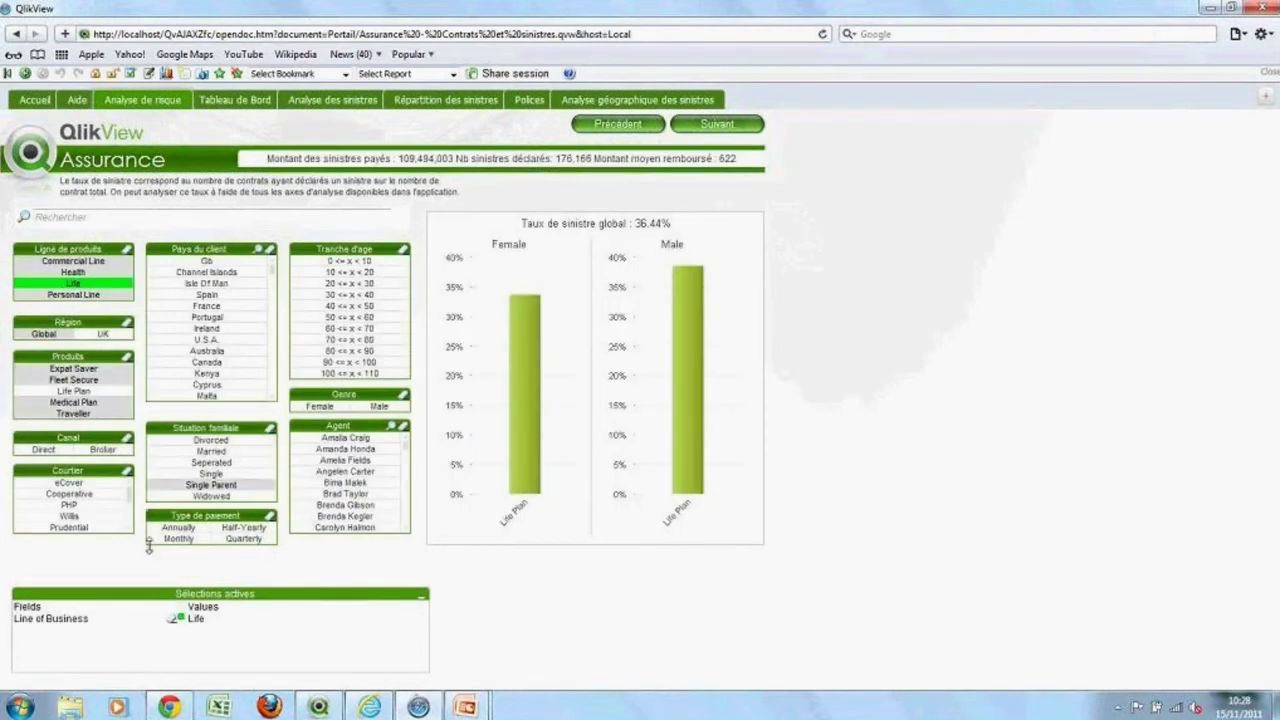
pyautogui.click(176, 612)
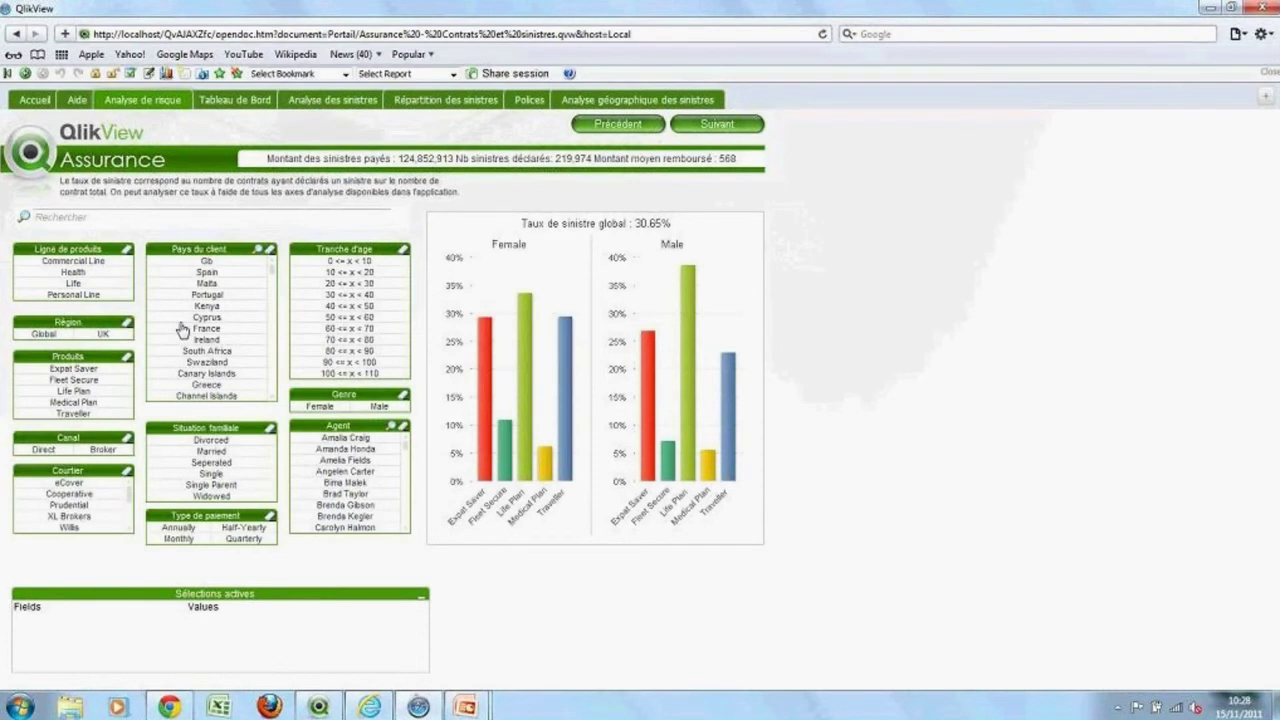
# Filter Ligne de produits to both Health and Life and show the Tableau de Bord sheet
pyautogui.moveTo(79, 273); pyautogui.dragTo(75, 284)
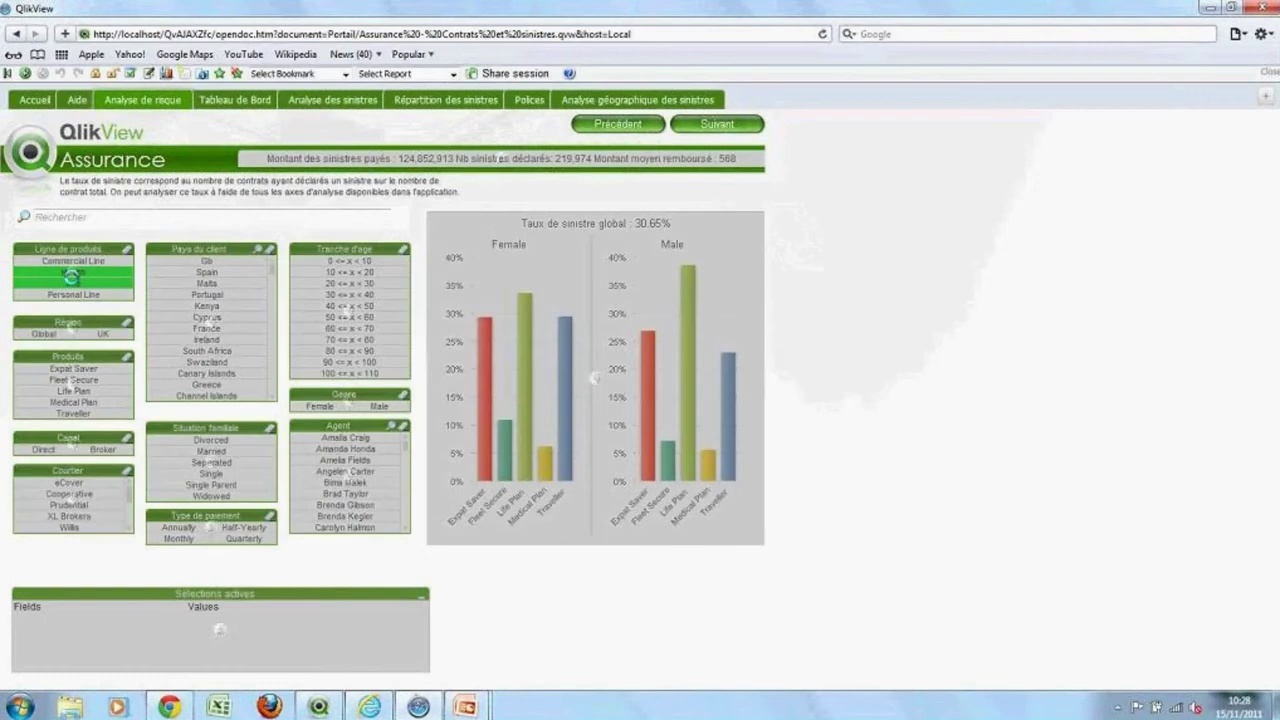
pyautogui.click(262, 99)
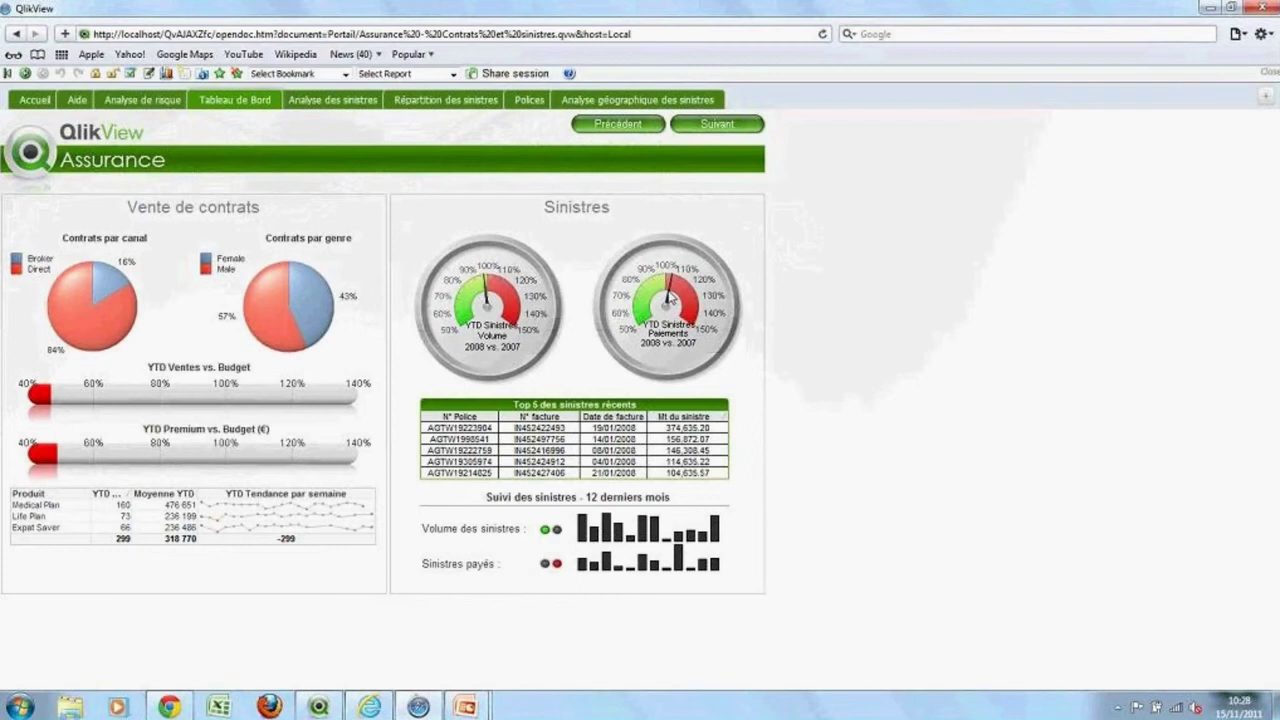
# Add a new note to the YTD Sinistres Paiements gauge, titled "Mon commentaire" with the text "Pourquoi je pose cette note"
pyautogui.moveTo(669, 298)
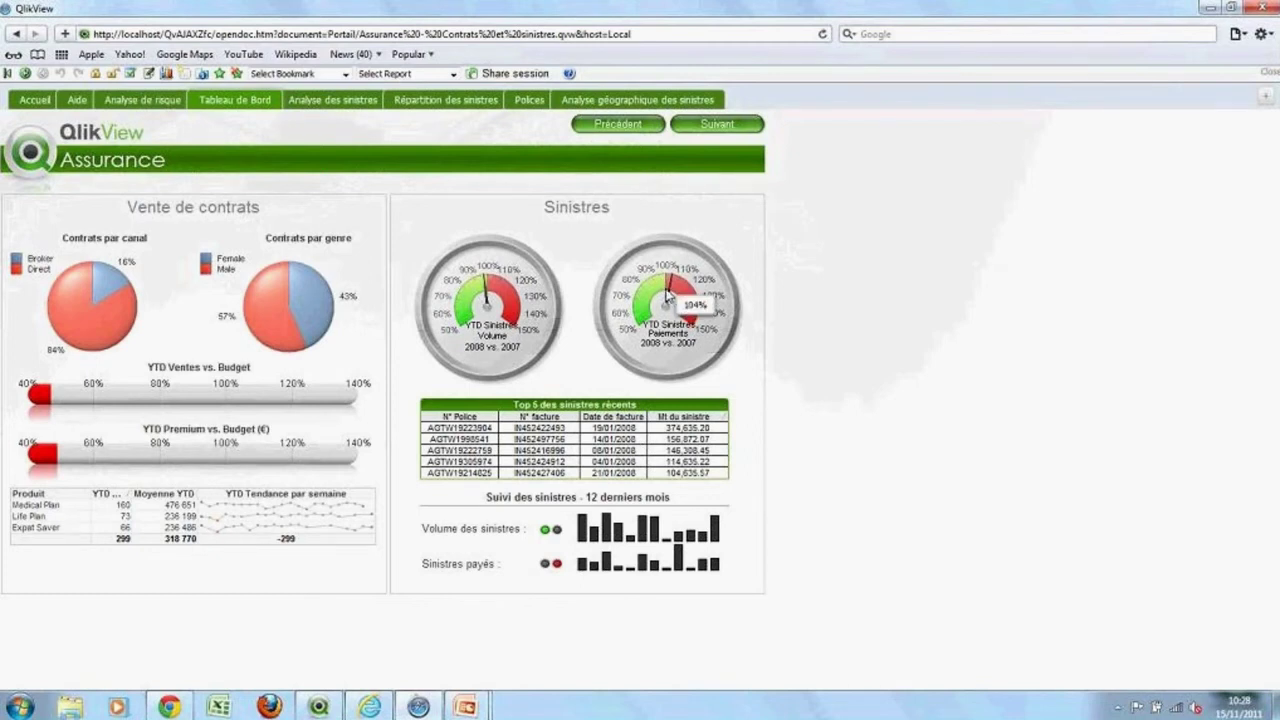
pyautogui.rightClick(636, 276)
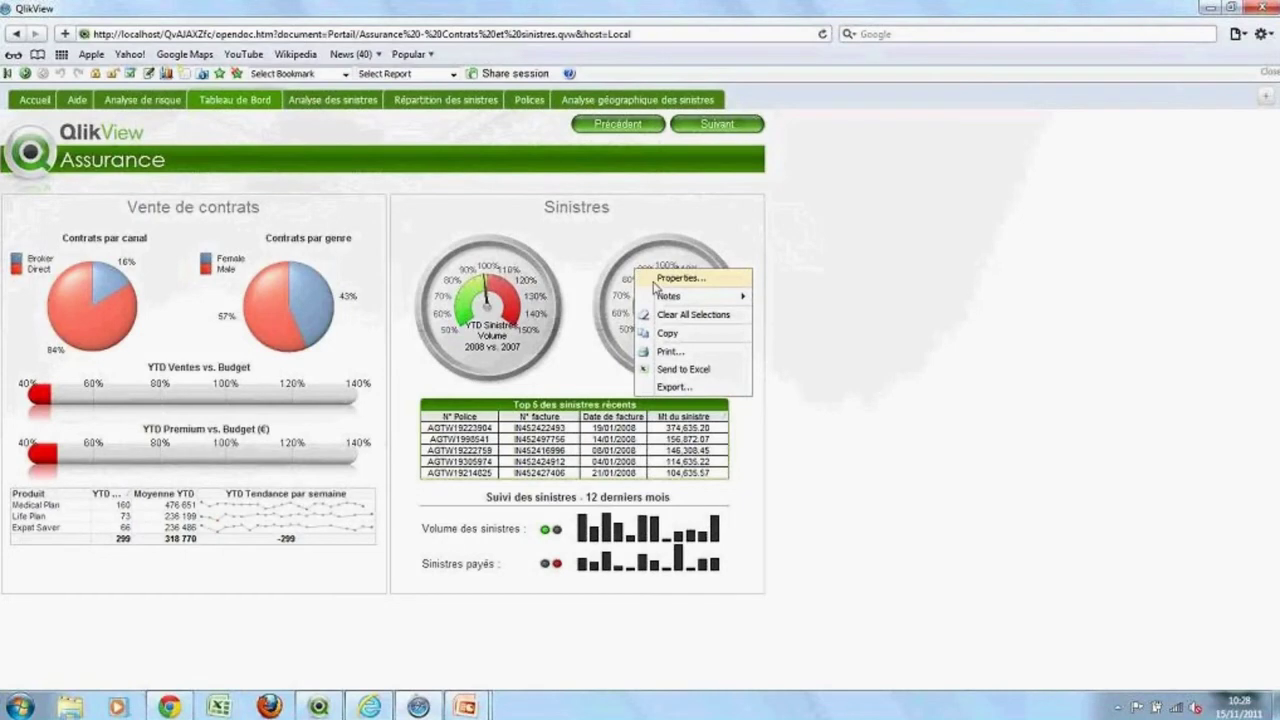
pyautogui.moveTo(675, 300)
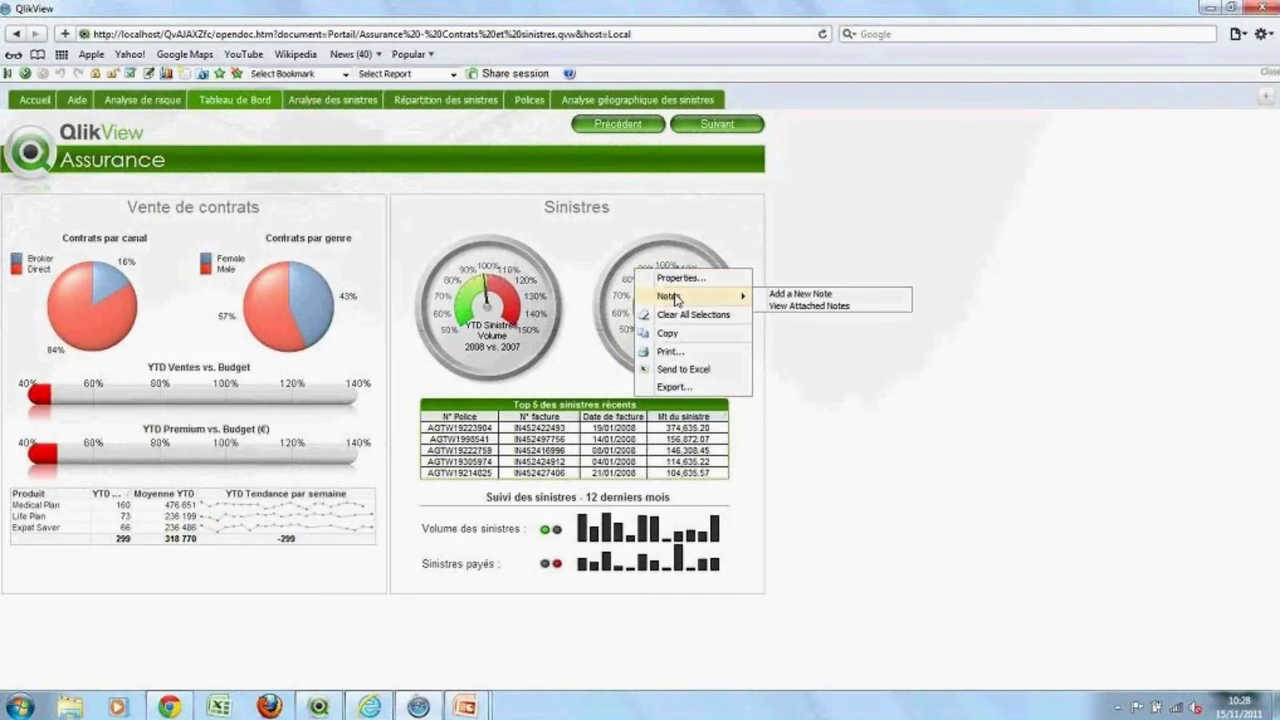
pyautogui.click(780, 296)
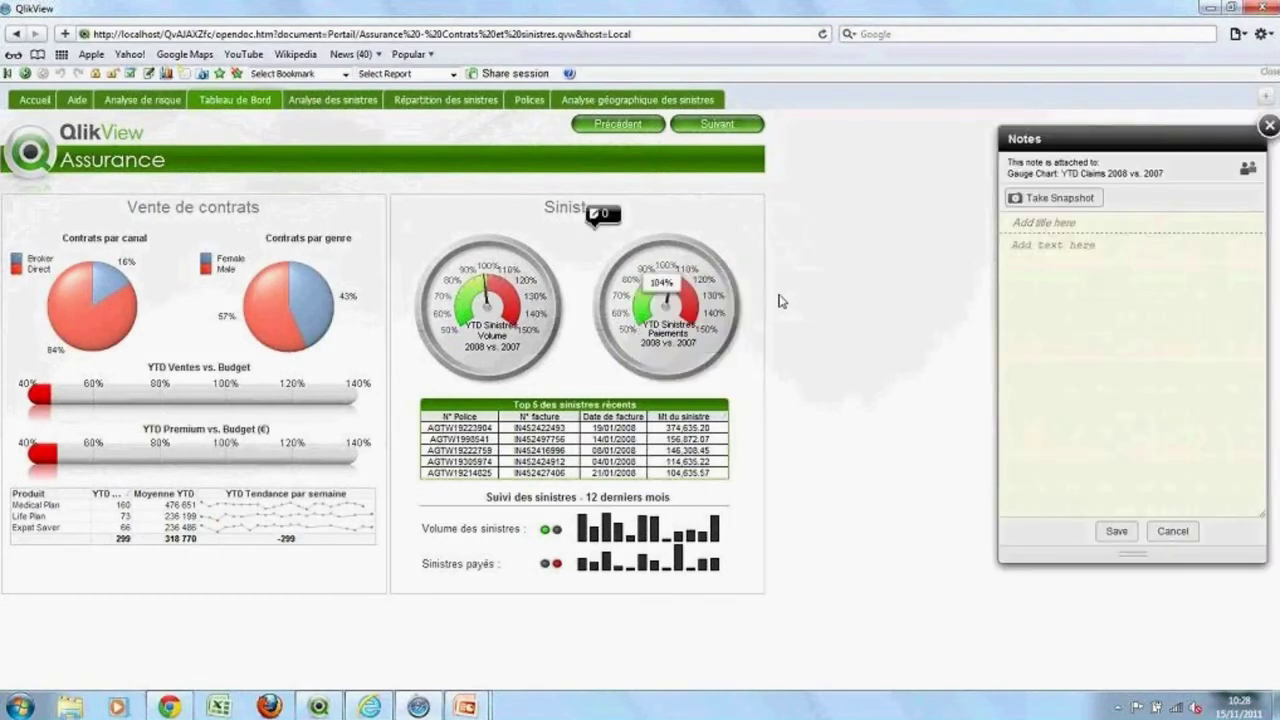
pyautogui.moveTo(1042, 148); pyautogui.dragTo(766, 143)
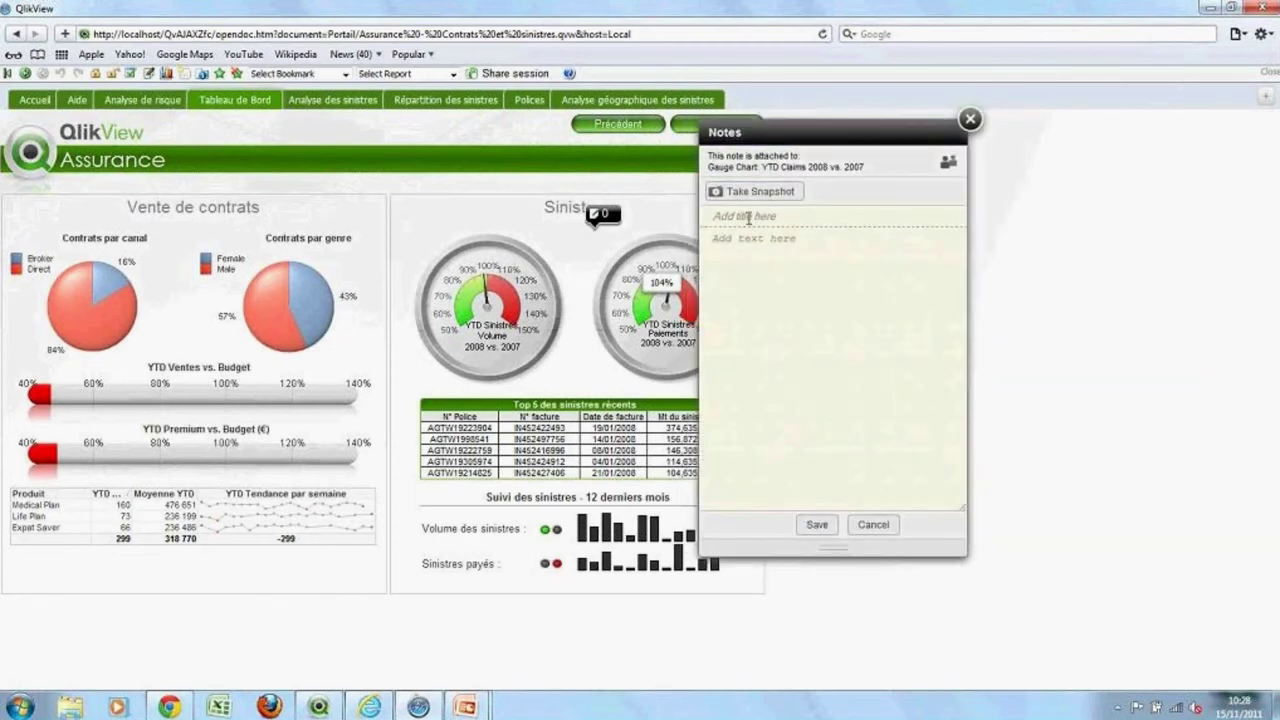
pyautogui.click(748, 217)
pyautogui.write('Mon commentaire')
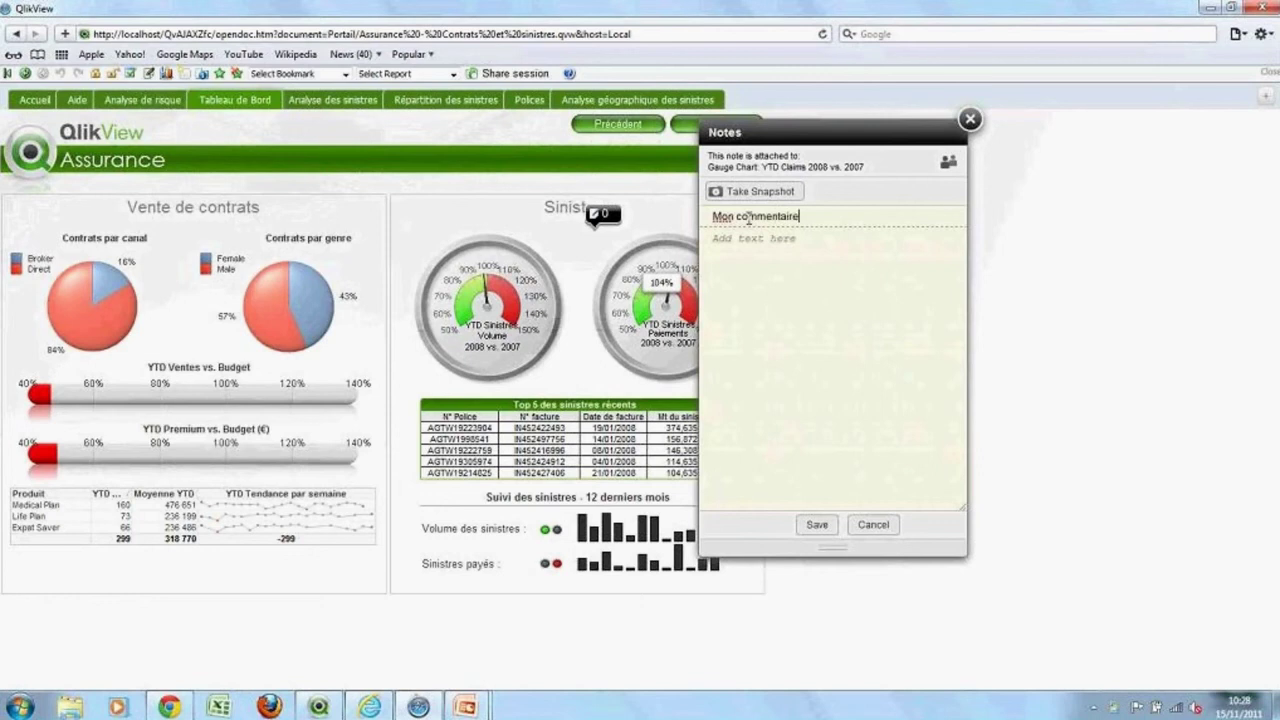
pyautogui.click(753, 241)
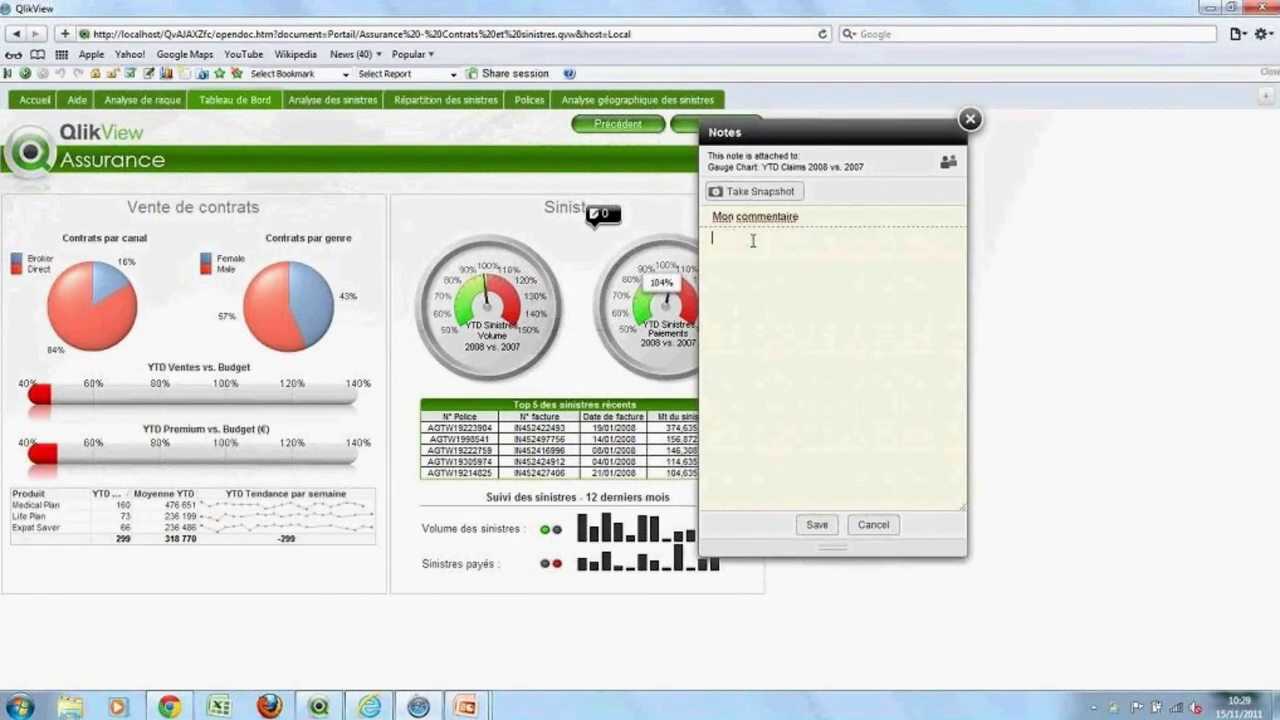
pyautogui.write('Pourquoi je pose ')
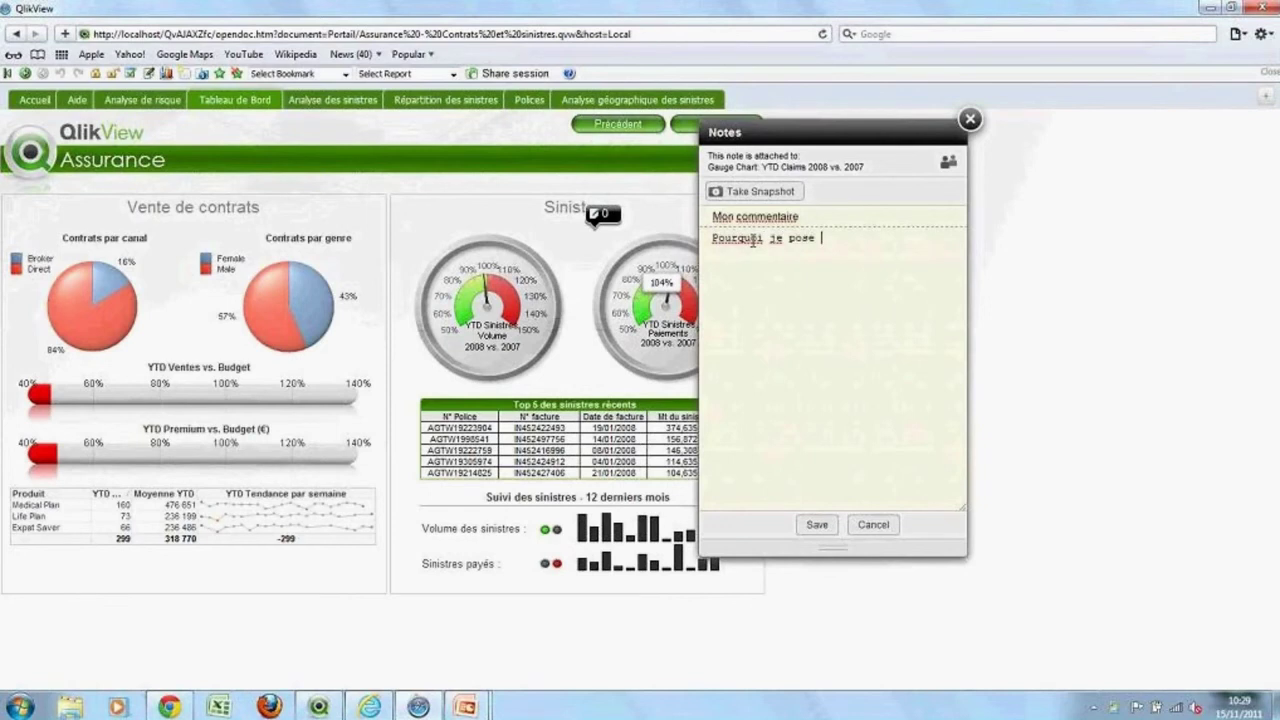
pyautogui.write('cette note')
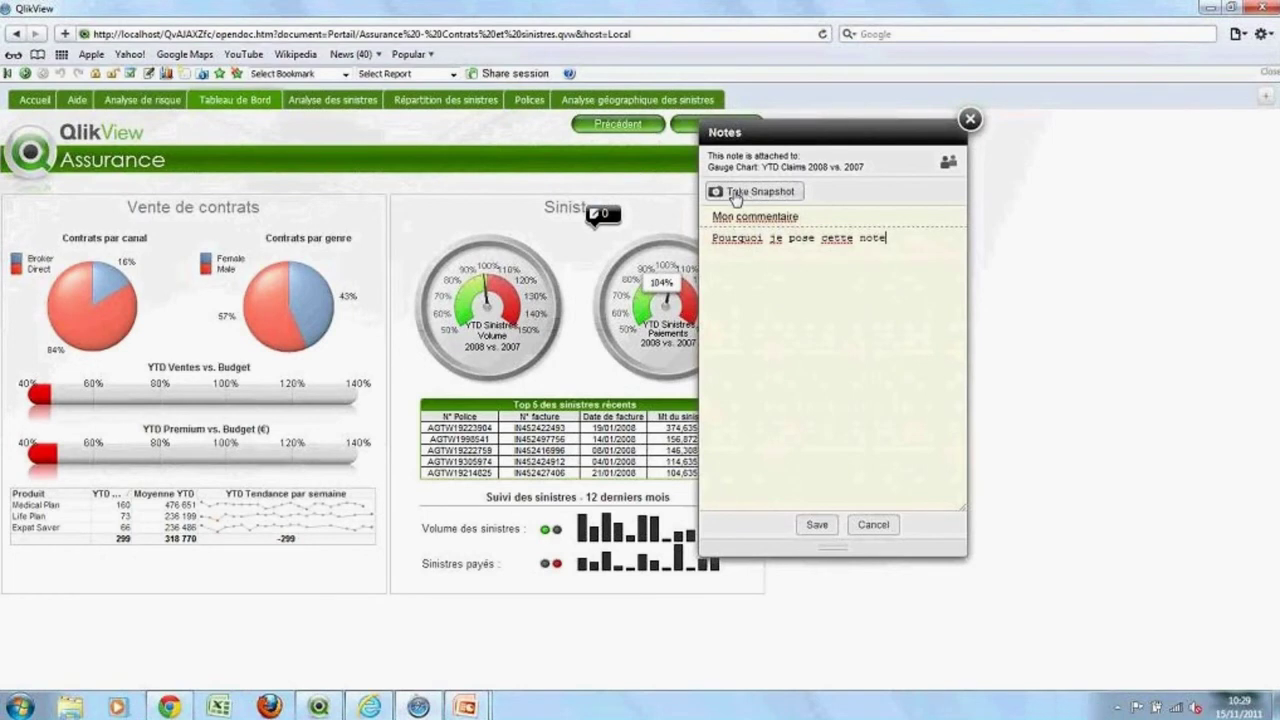
# Attach a snapshot of the current selections to the note, save it and close the notes window
pyautogui.click(736, 192)
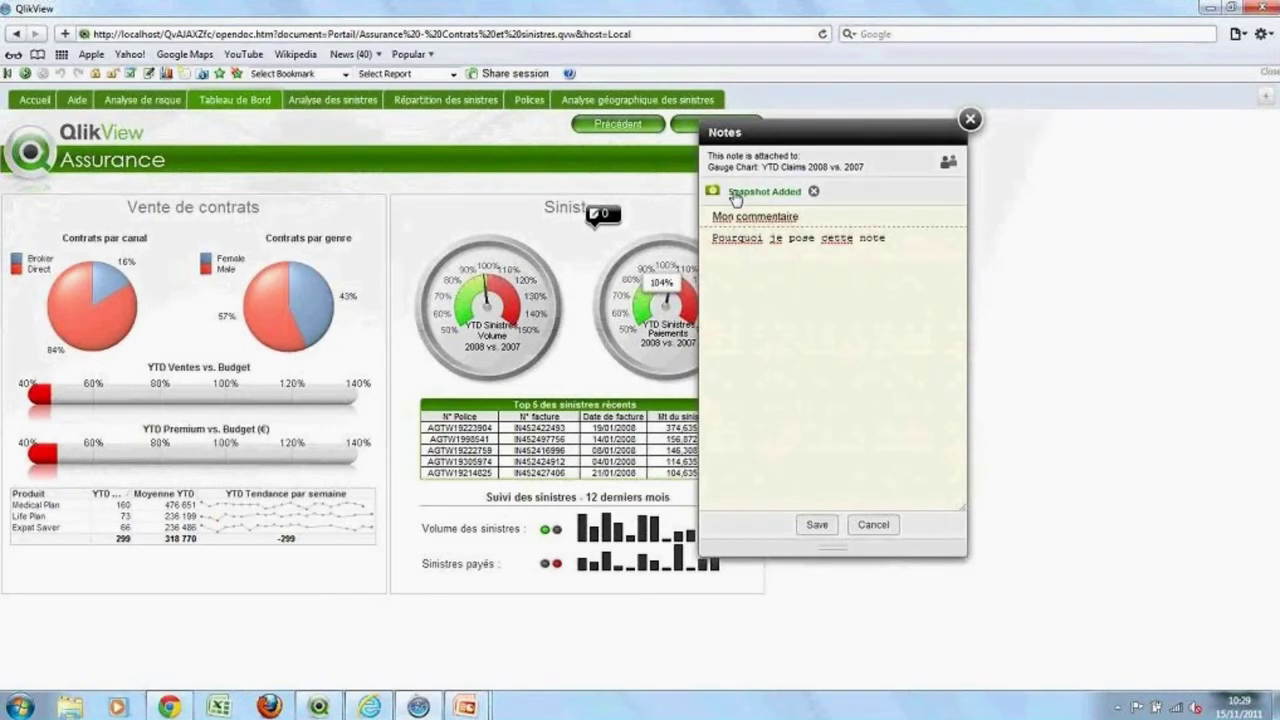
pyautogui.click(817, 526)
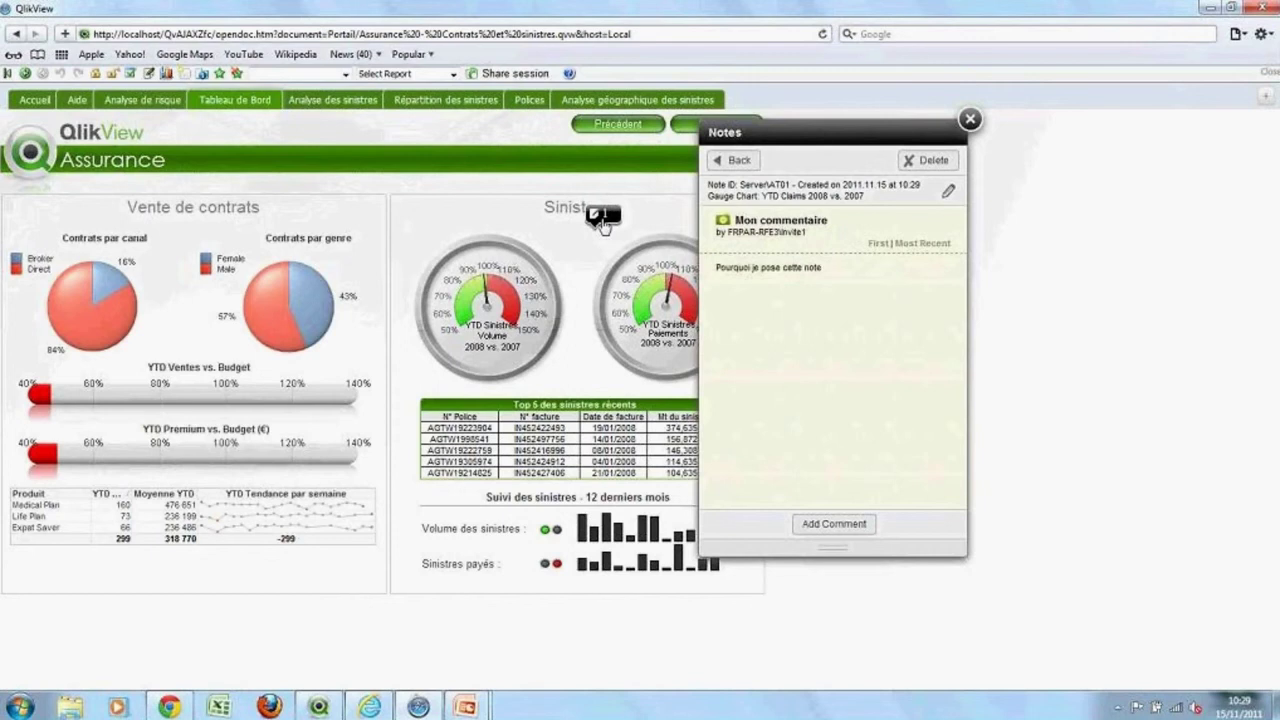
pyautogui.click(969, 120)
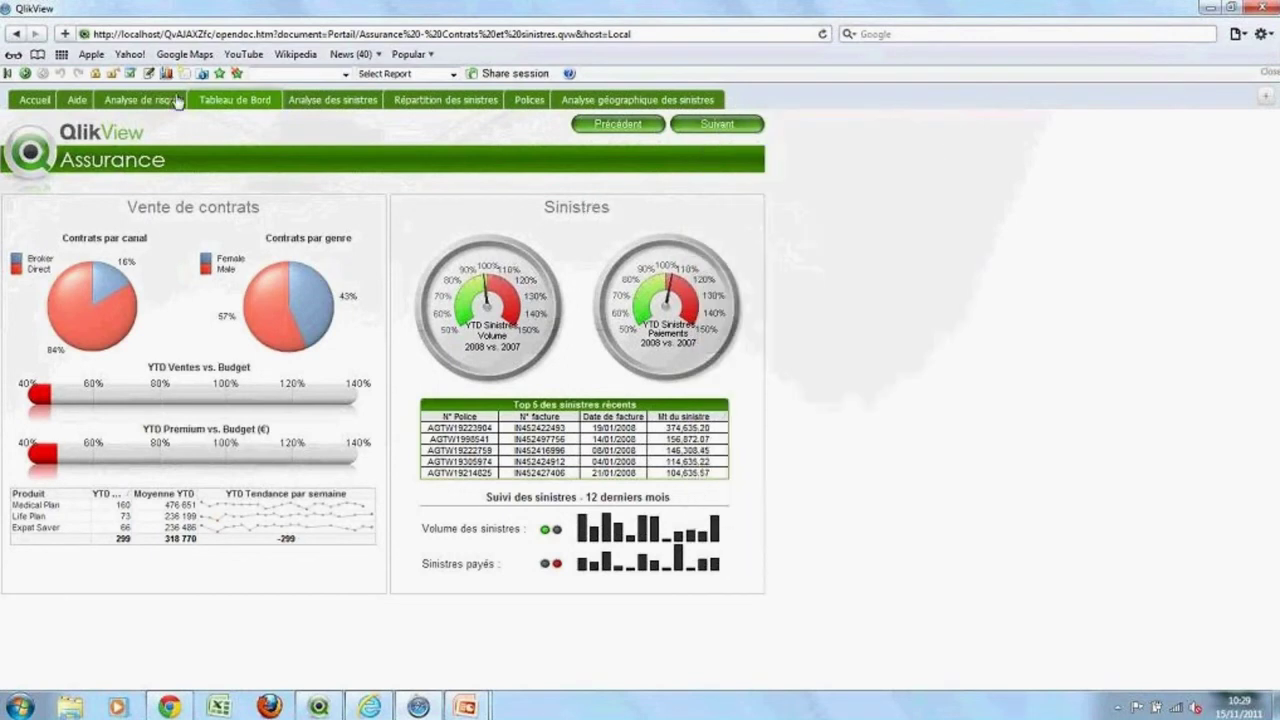
# Review the document's notes list filtered by Created by me and by Document\CH475, and close it
pyautogui.click(148, 78)
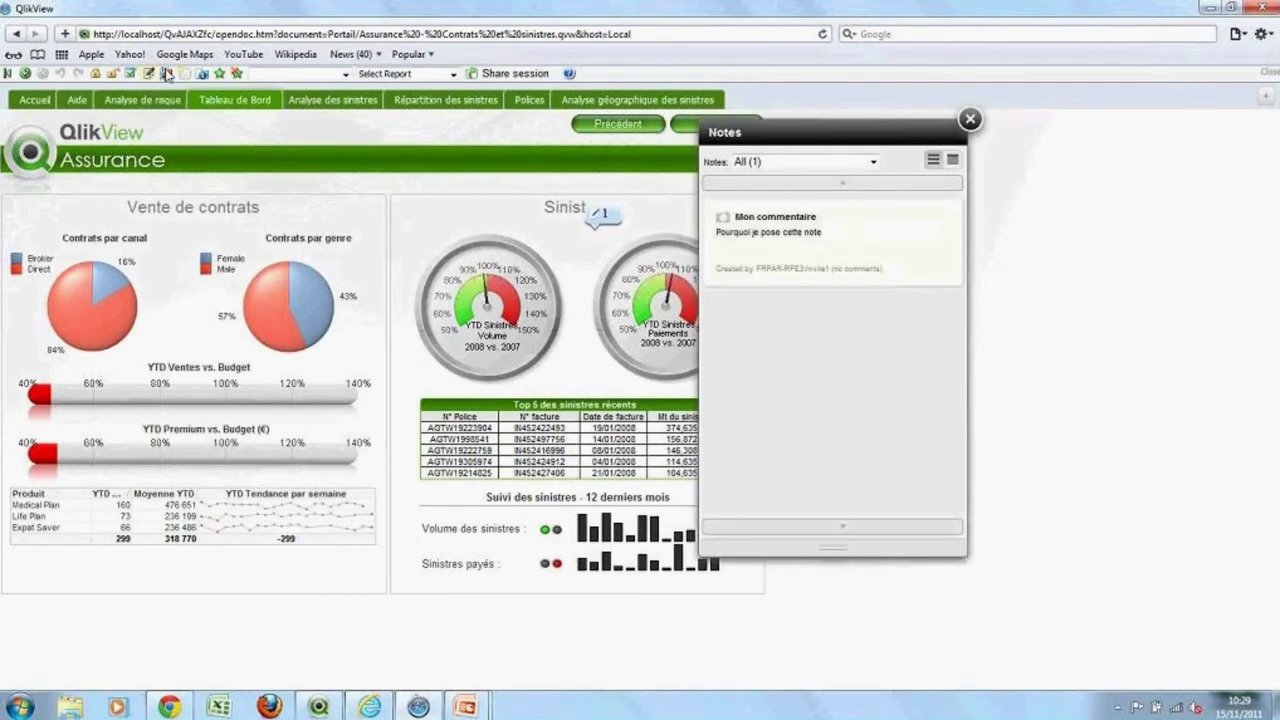
pyautogui.click(873, 162)
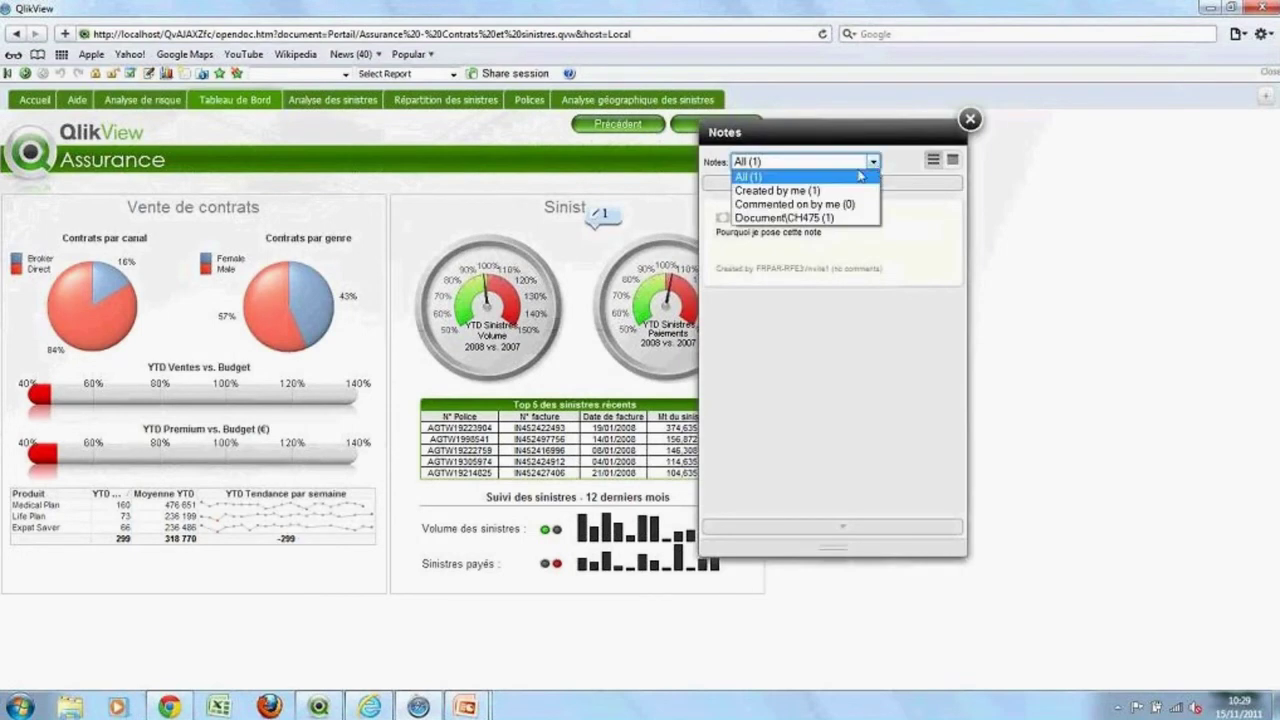
pyautogui.click(838, 190)
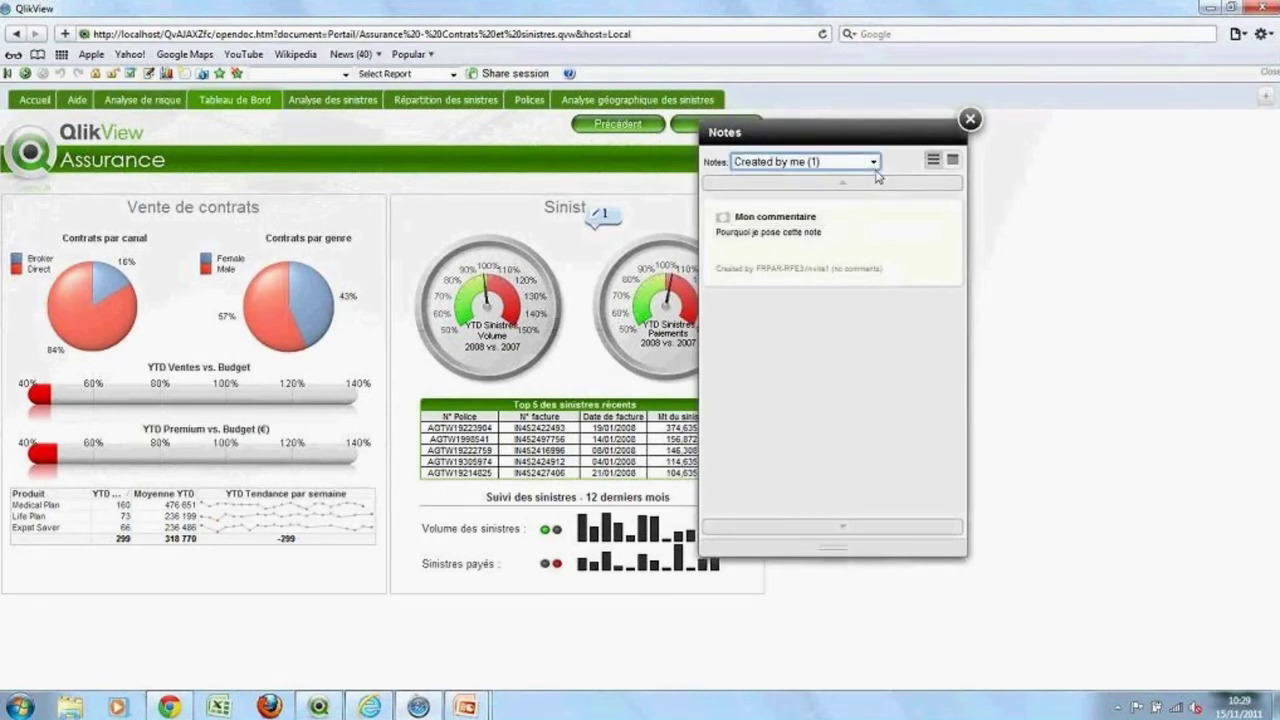
pyautogui.click(873, 162)
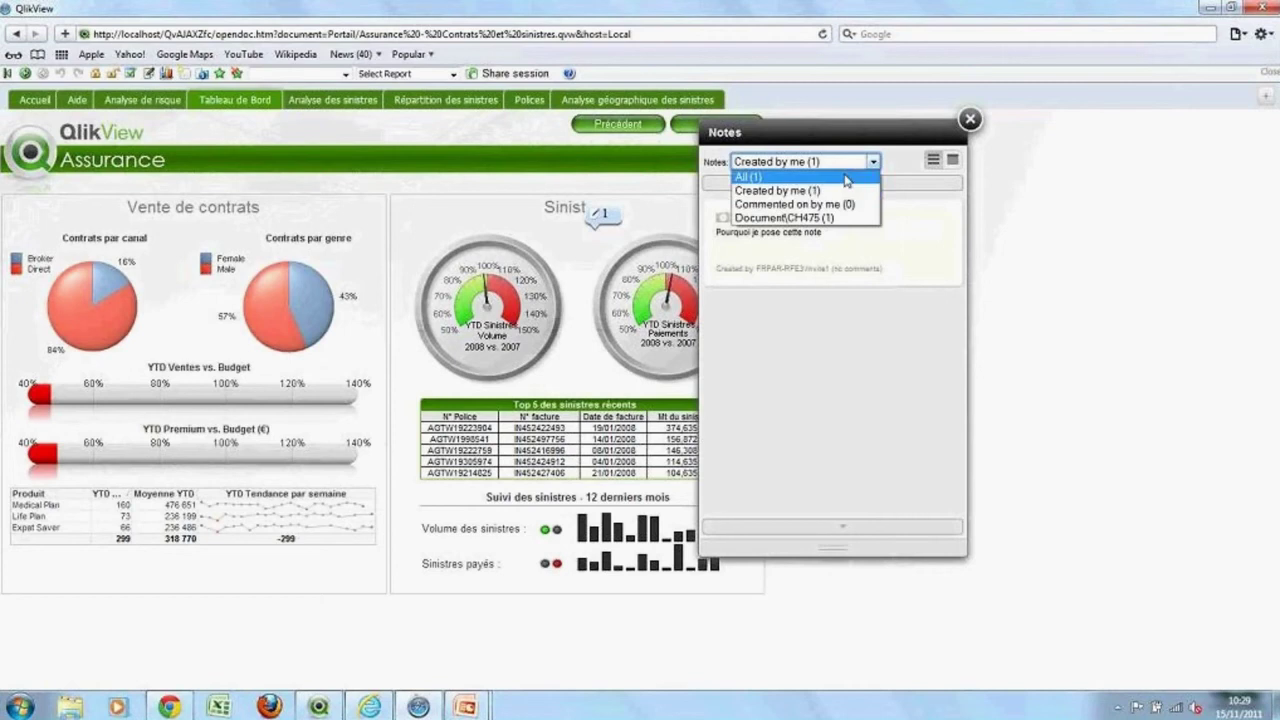
pyautogui.click(804, 217)
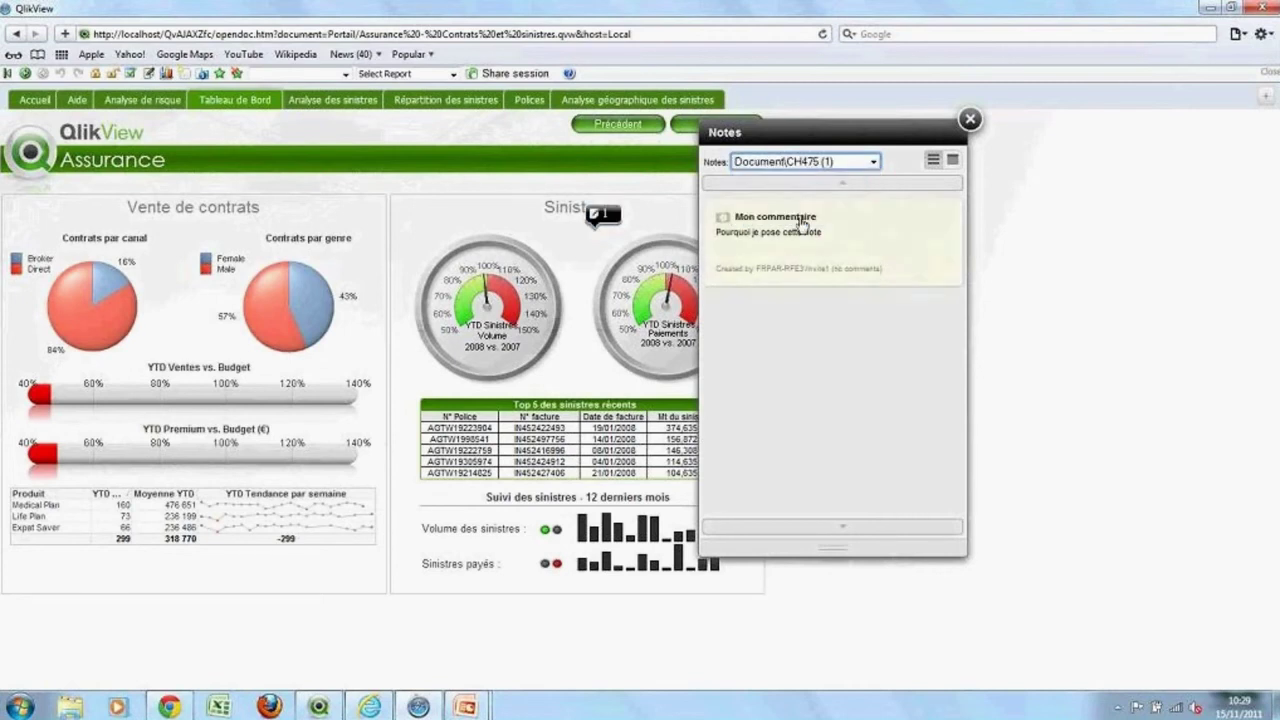
pyautogui.click(970, 119)
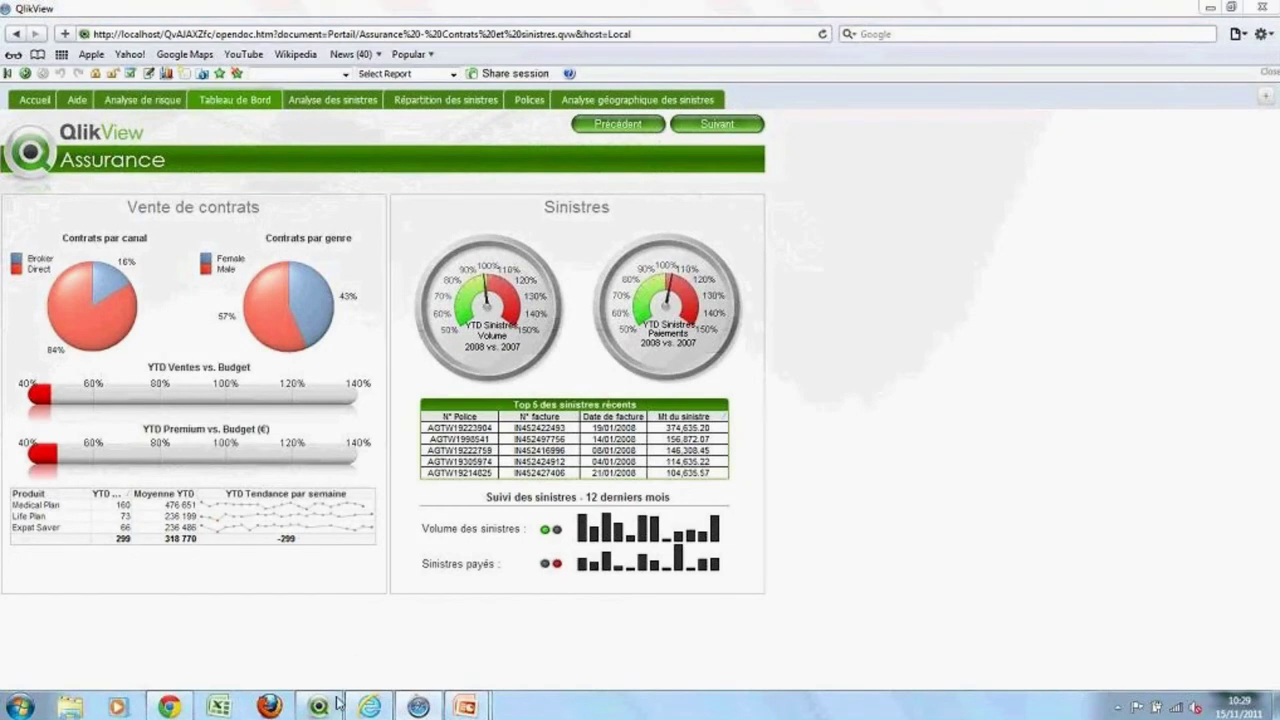
# Switch to AccessPoint in Internet Explorer, open "Assurance - Contrats et sinistres.qvw" and show its Tableau de Bord sheet
pyautogui.moveTo(372, 706)
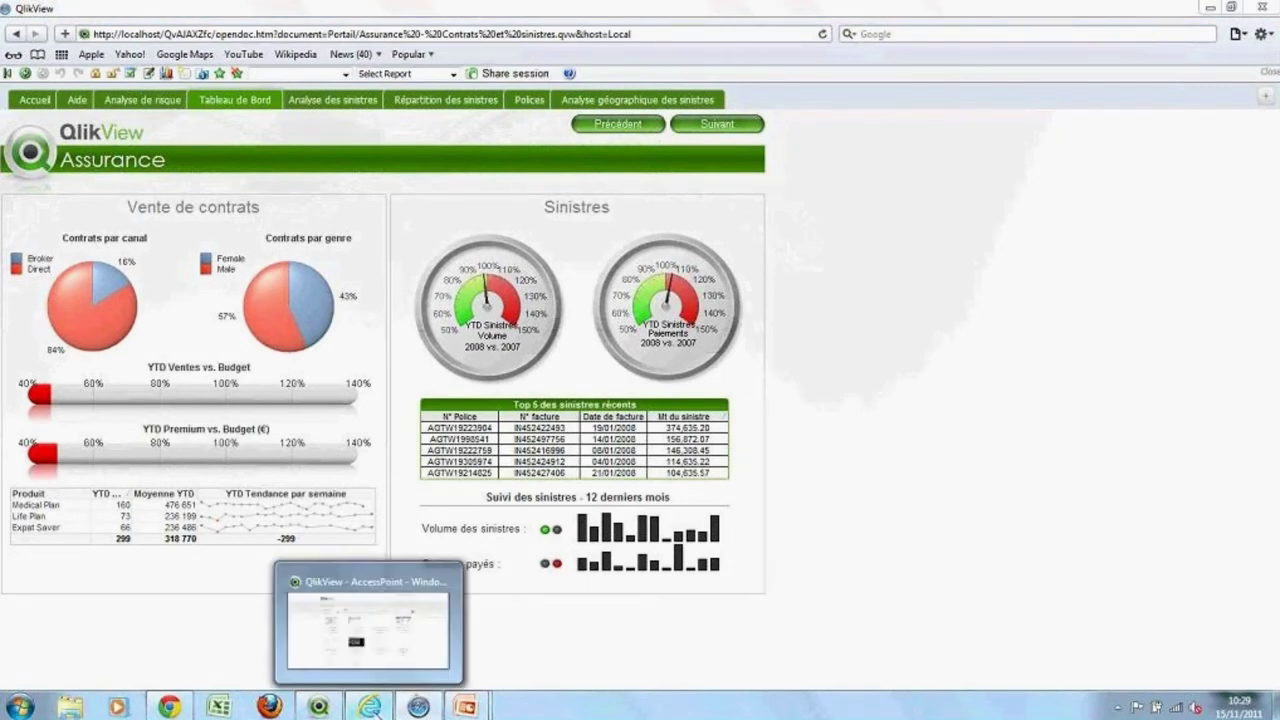
pyautogui.click(368, 630)
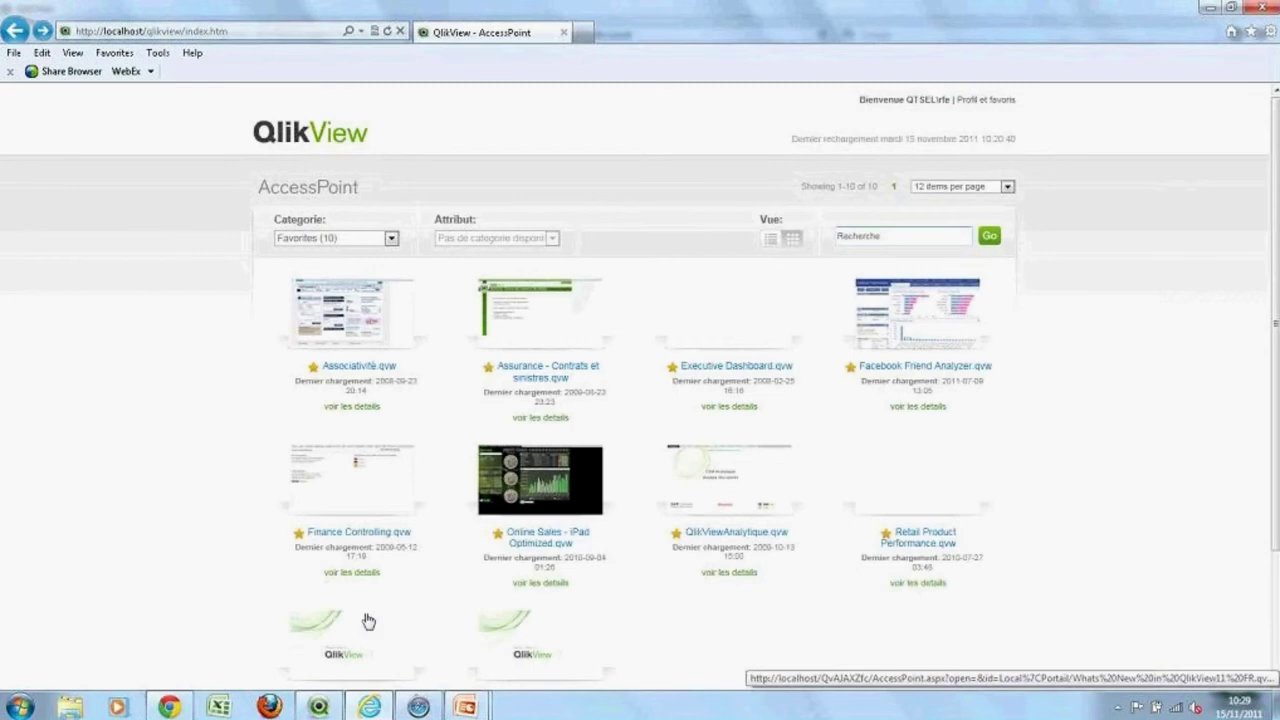
pyautogui.click(541, 377)
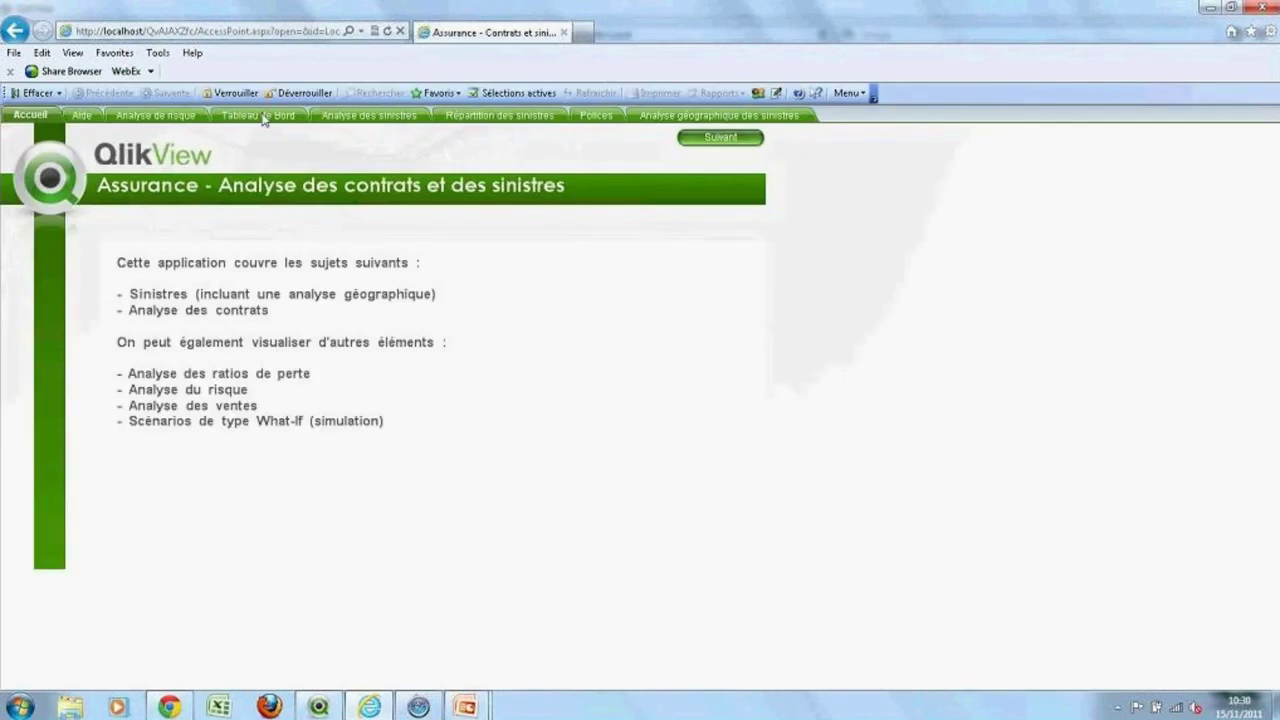
pyautogui.click(264, 116)
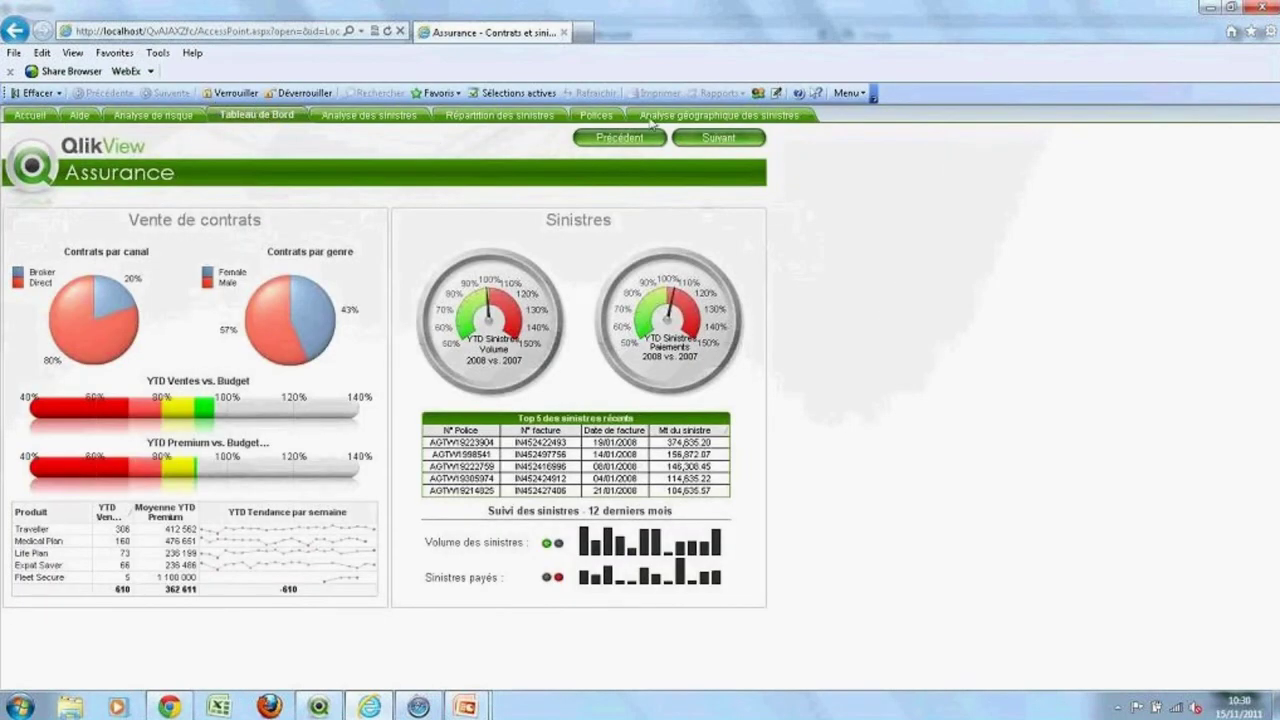
# Show a widened notes pane, open the "Mon commentaire" note and apply its attached snapshot to the dashboard
pyautogui.click(776, 93)
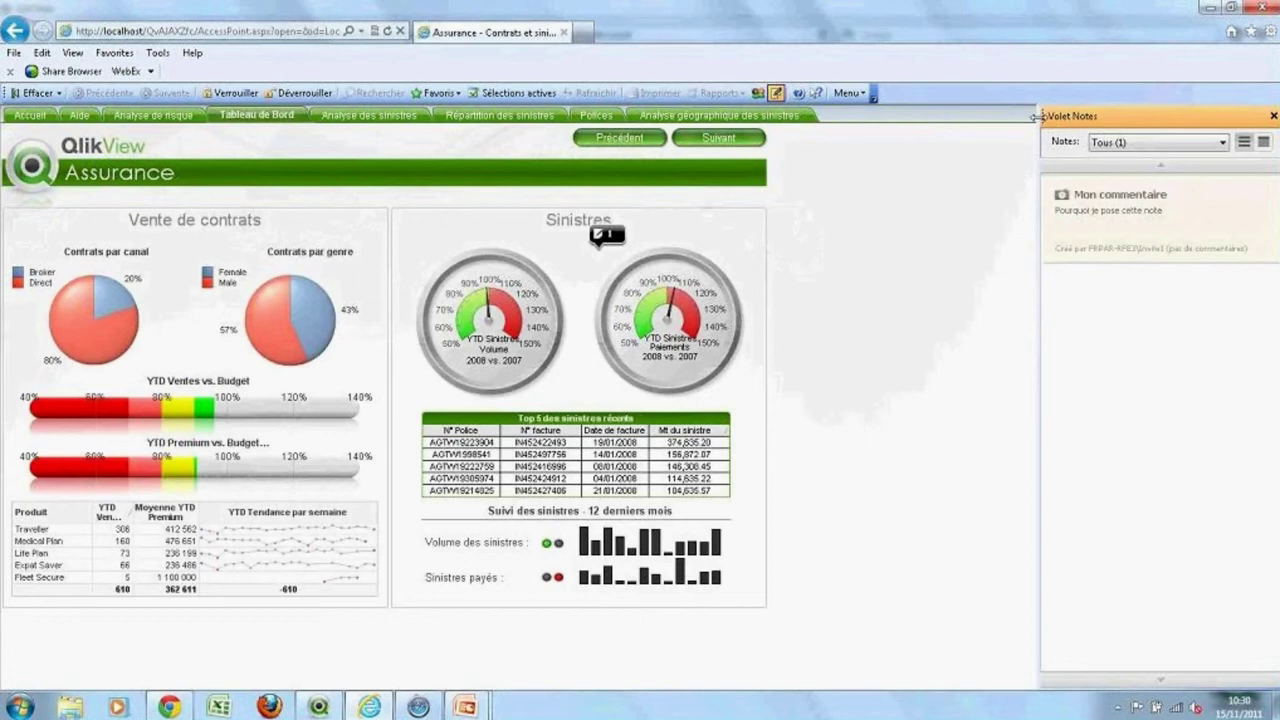
pyautogui.moveTo(1040, 120); pyautogui.dragTo(824, 106)
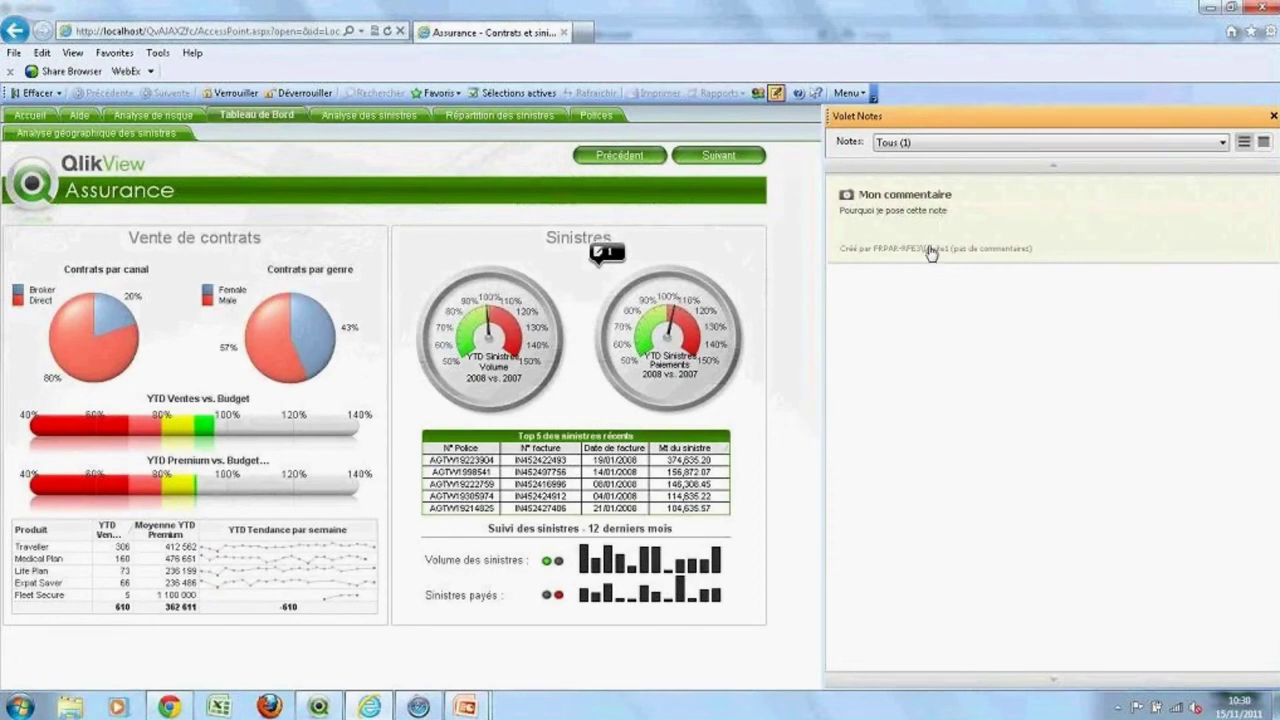
pyautogui.click(945, 219)
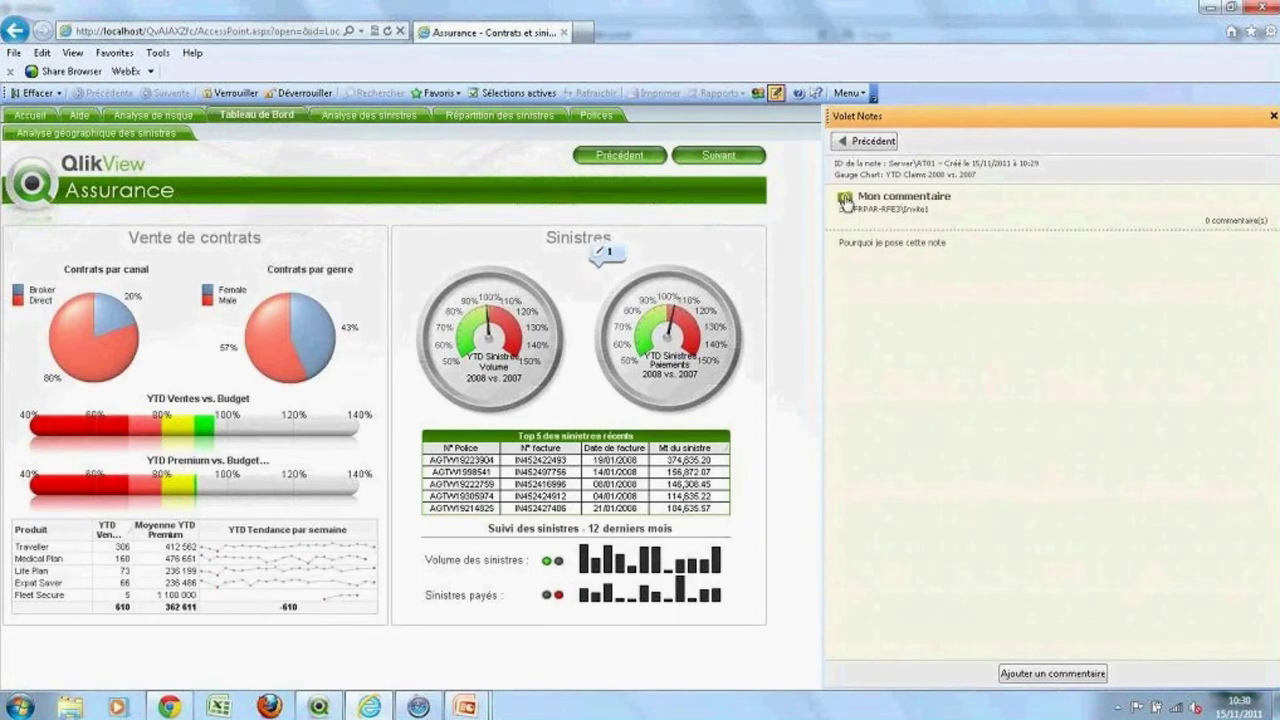
pyautogui.click(845, 200)
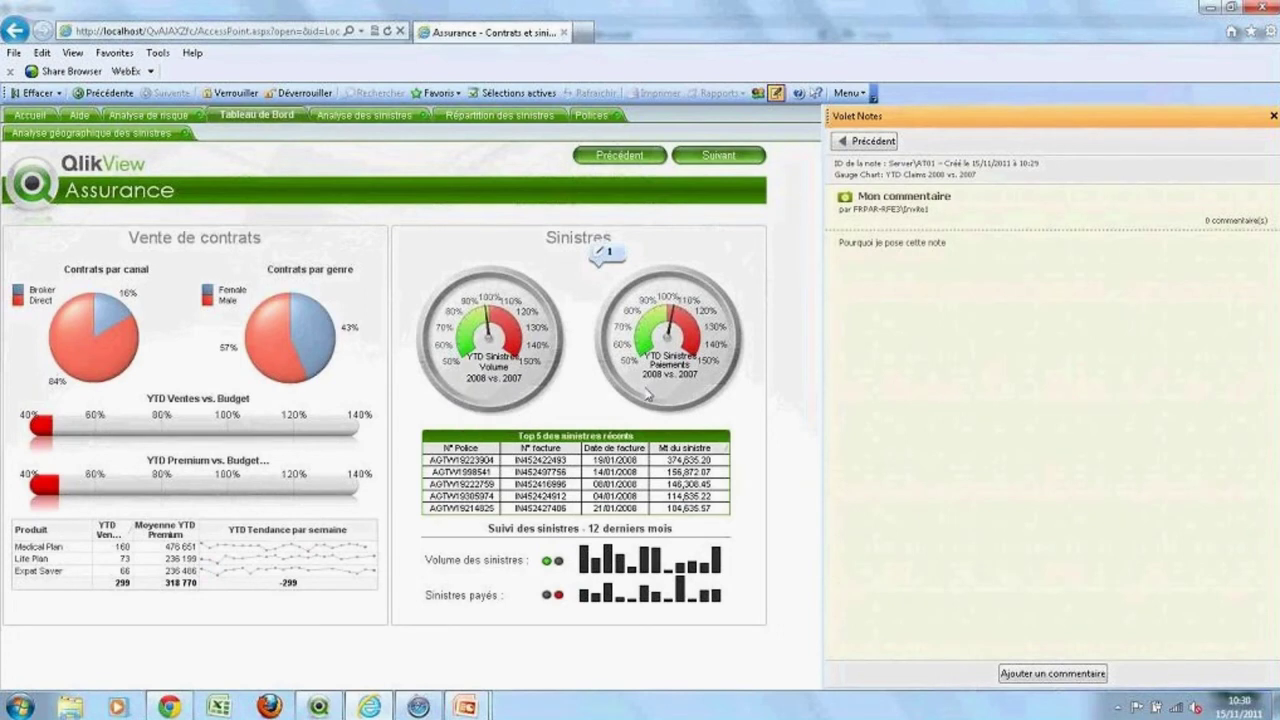
# Add the comment "Ma réponse" to the open note and submit it
pyautogui.click(1032, 674)
pyautogui.write('Ma réponse')
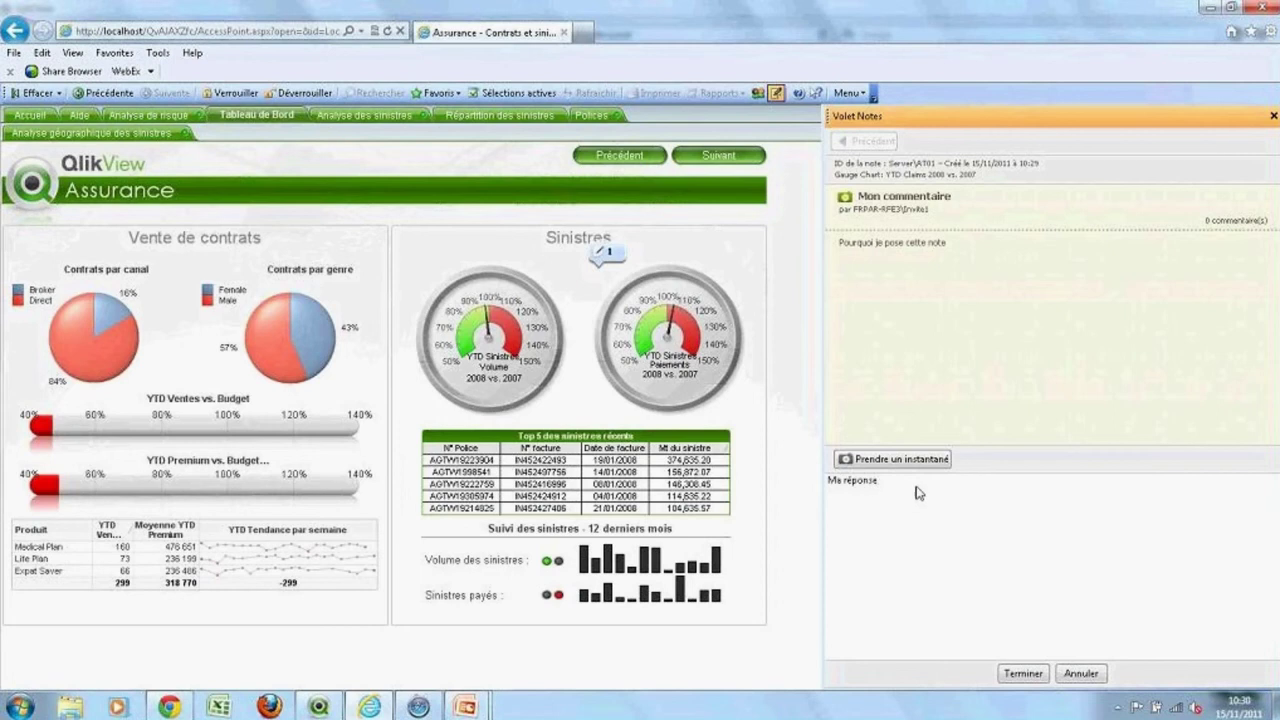
pyautogui.click(1010, 675)
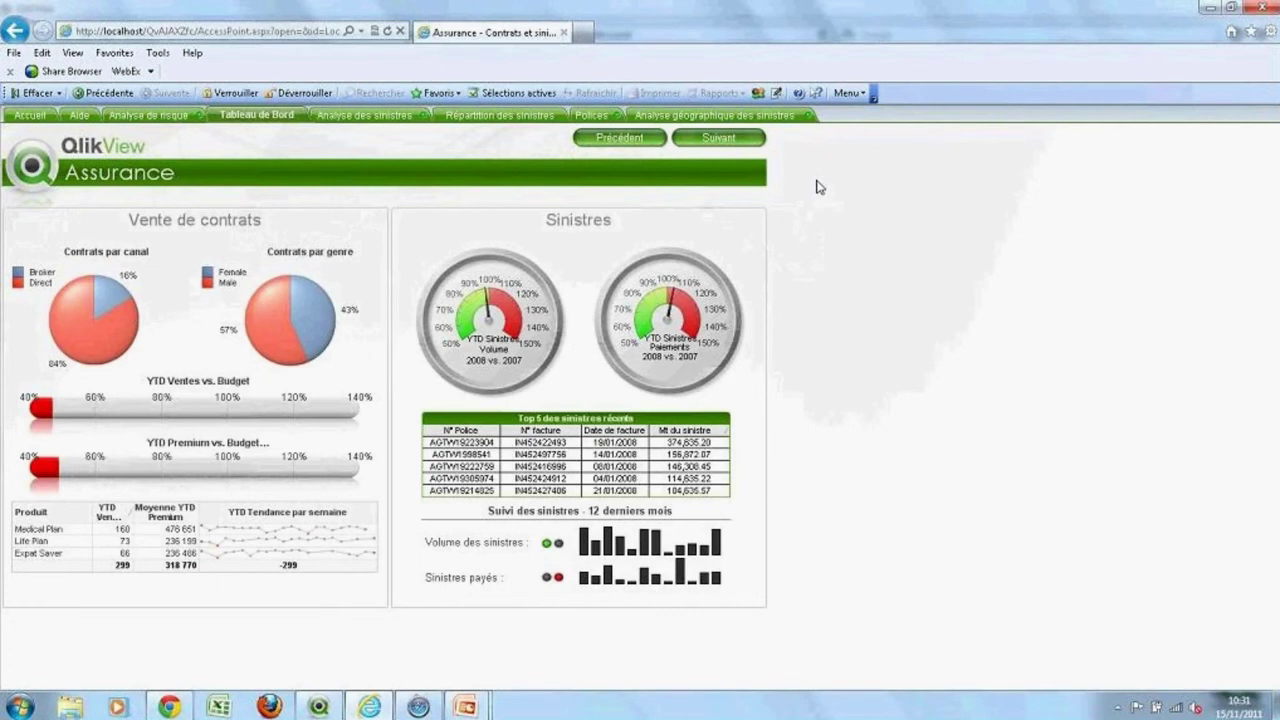
# Switch to the QlikView document in Safari, start sharing the session and select its full invitation link for copying
pyautogui.click(418, 706)
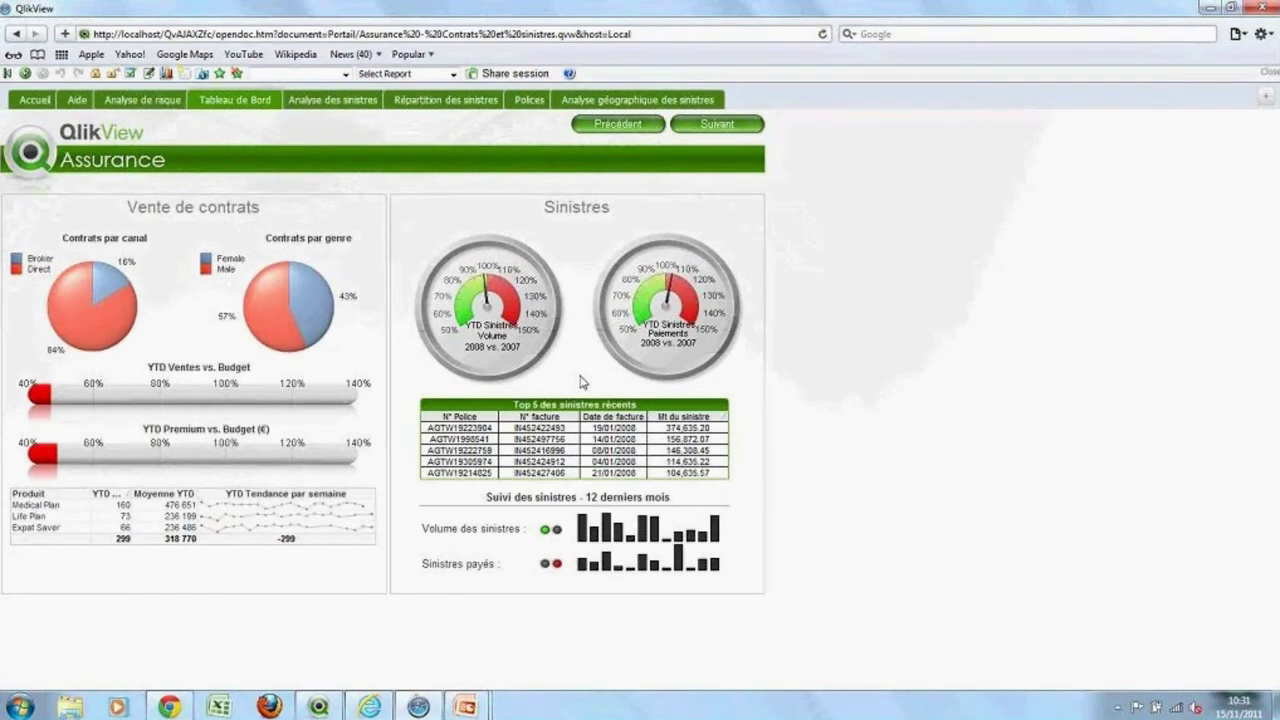
pyautogui.click(516, 76)
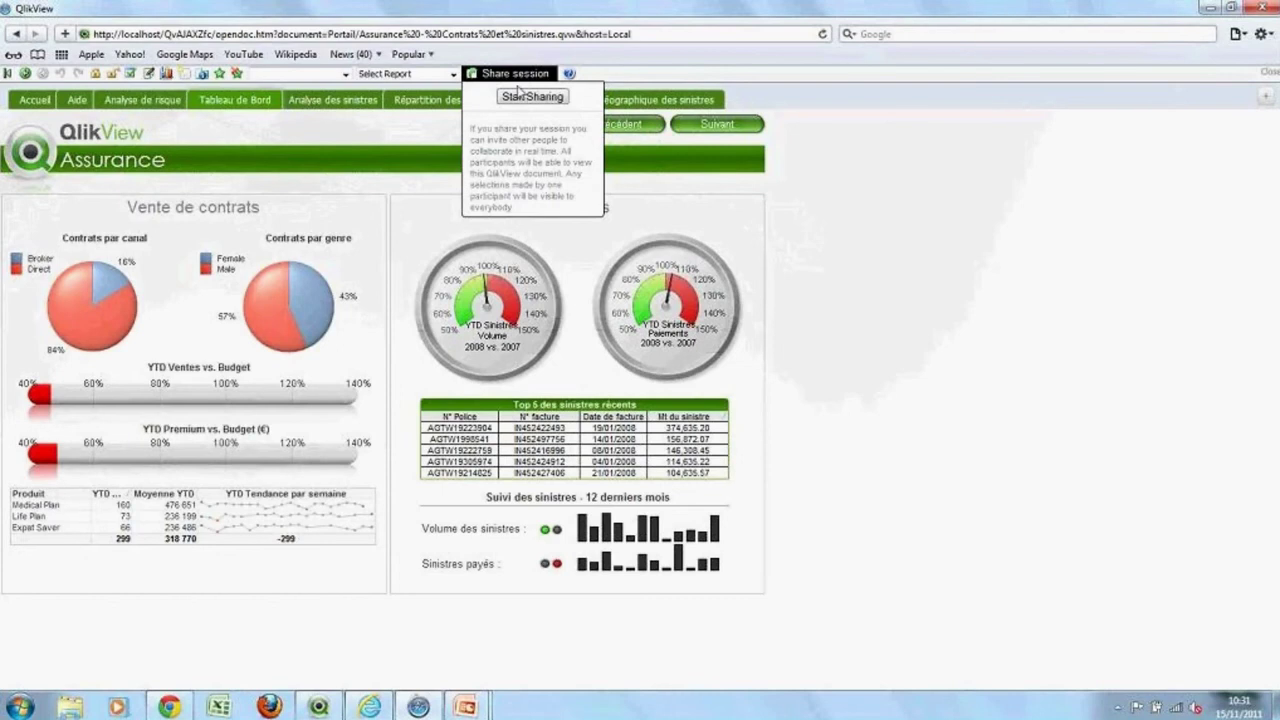
pyautogui.click(517, 99)
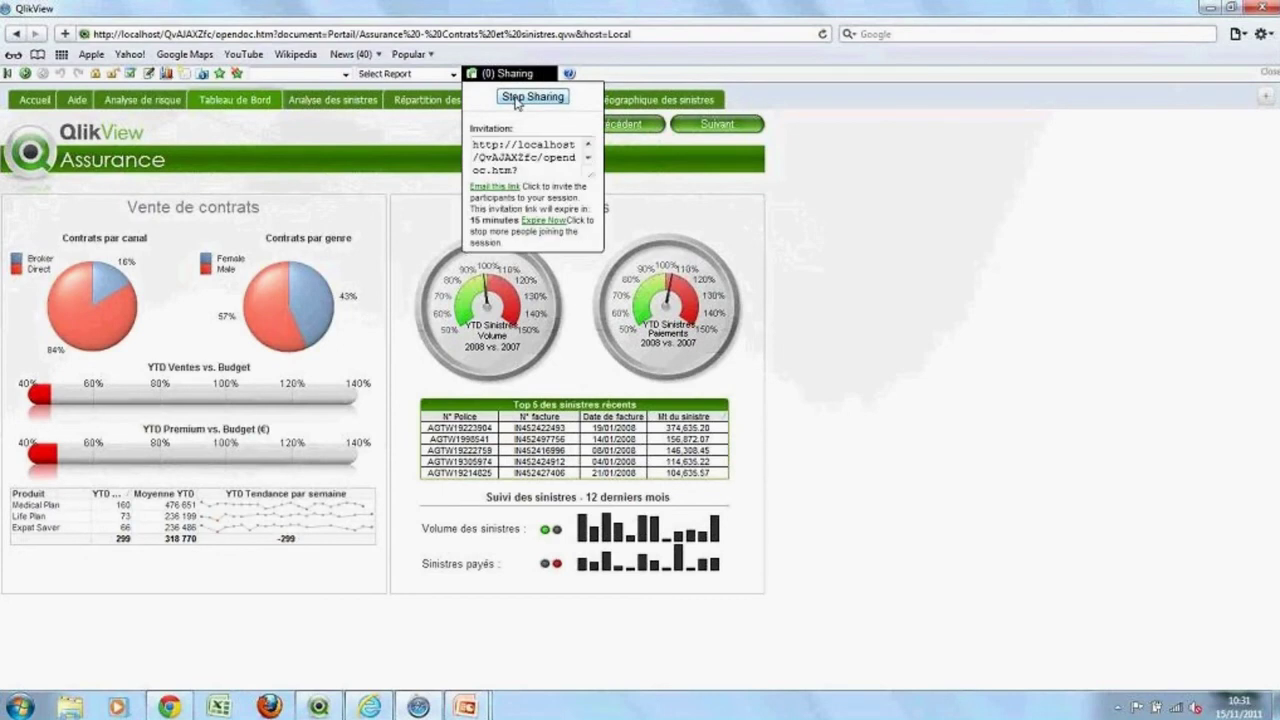
pyautogui.click(533, 166)
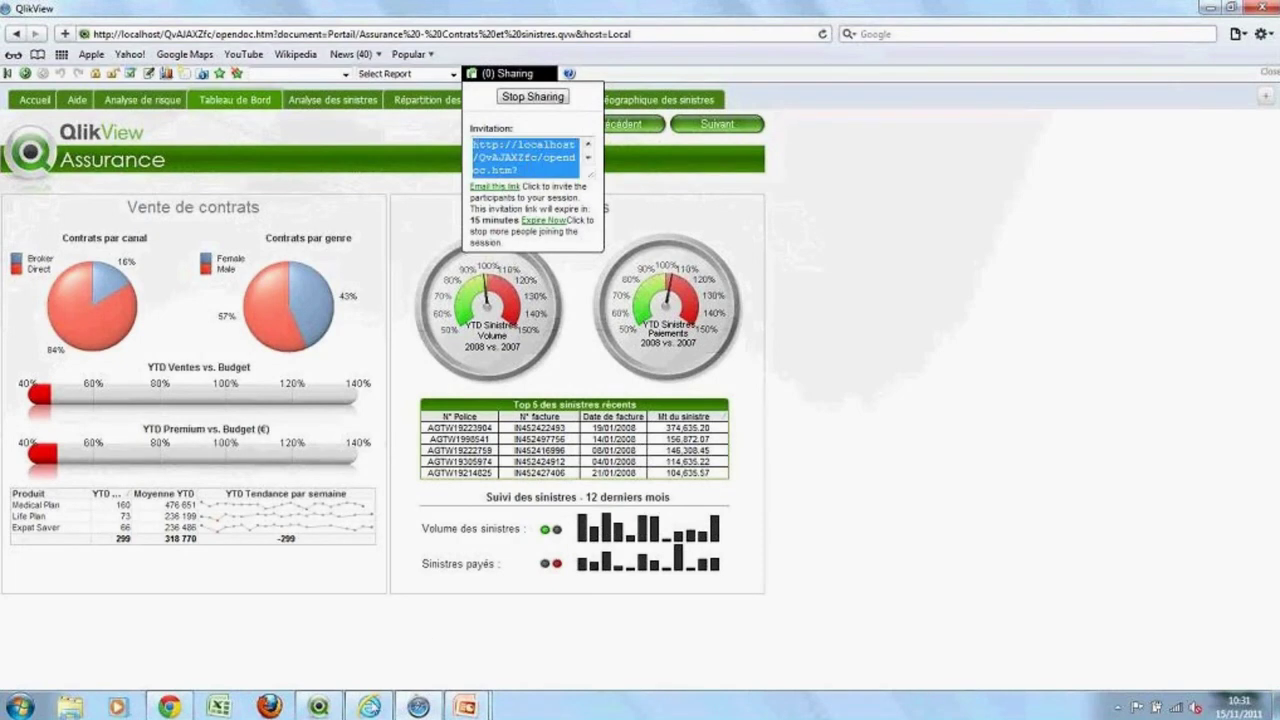
# Switch to Internet Explorer and open the session invitation link in place of the current document
pyautogui.click(369, 707)
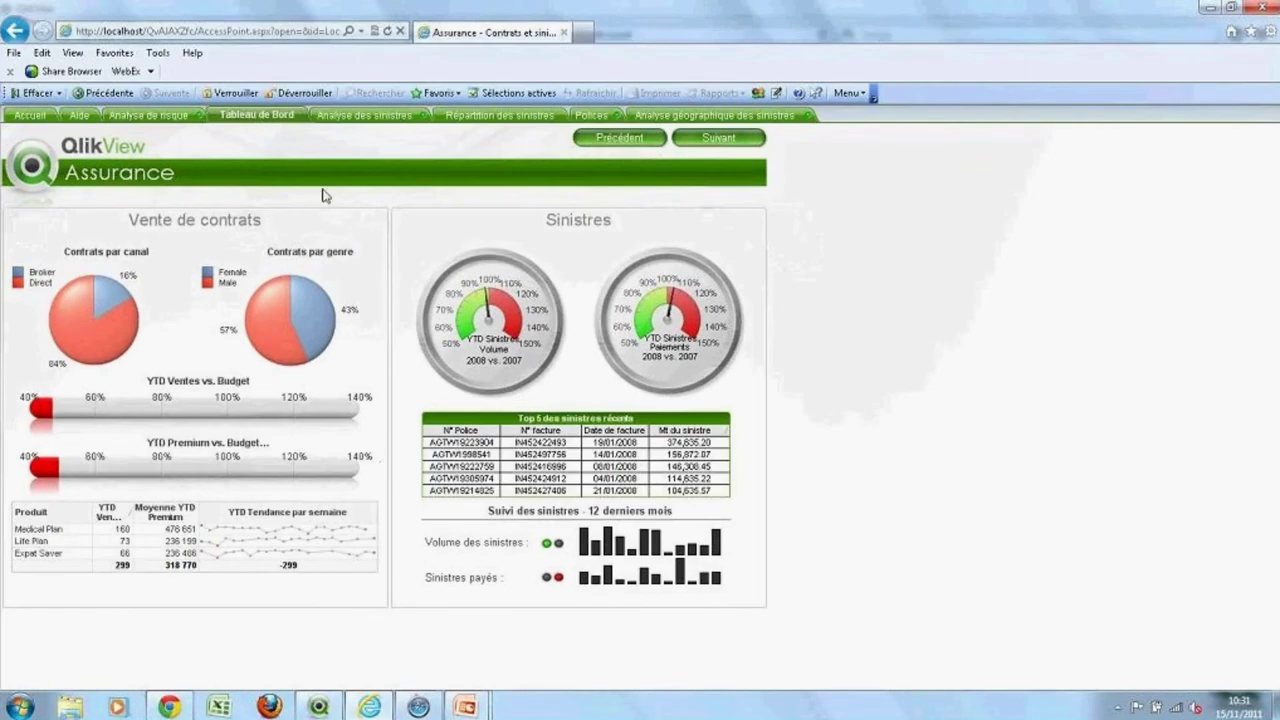
pyautogui.click(270, 33)
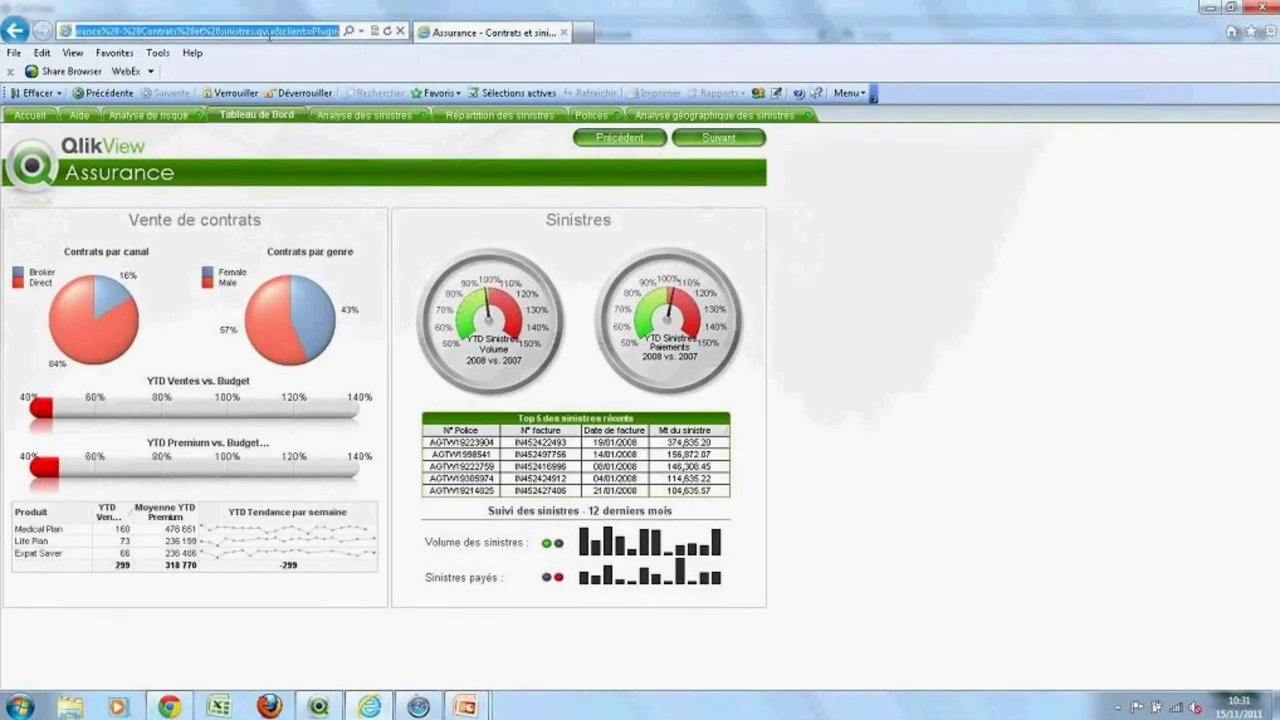
pyautogui.click(270, 33)
pyautogui.press('Return')
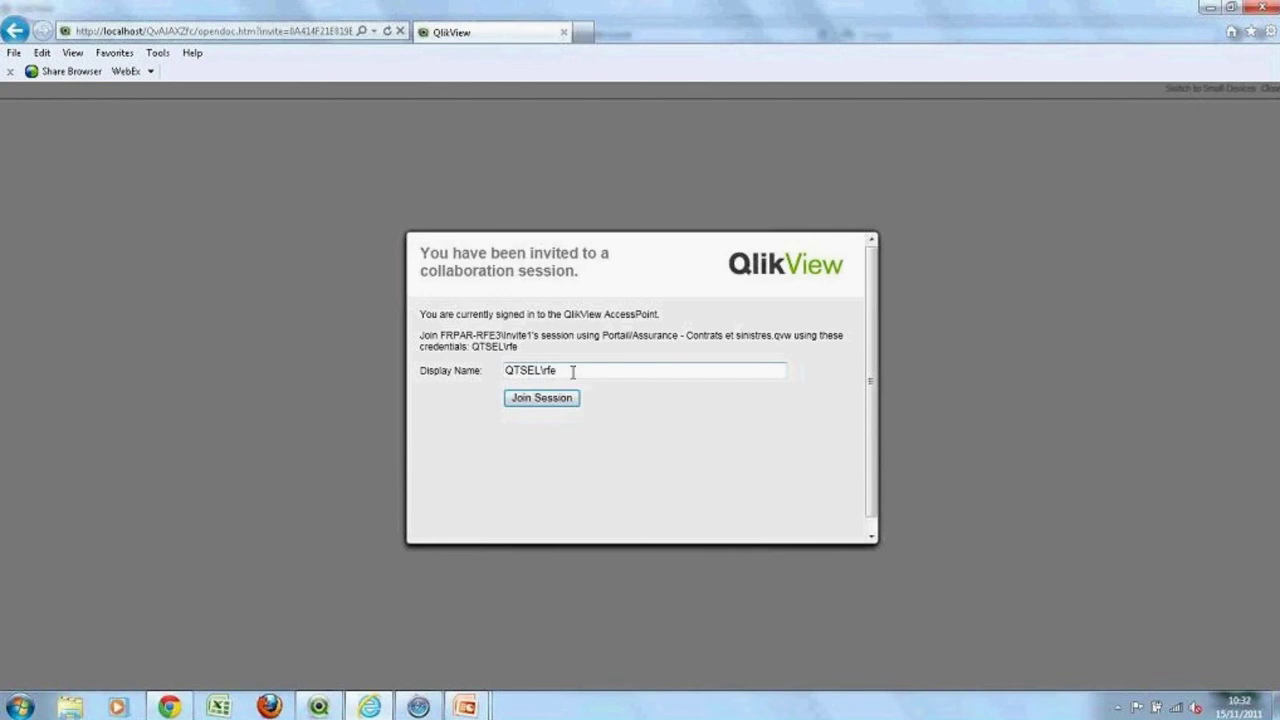
# Replace the display name with Qlikview11 and join the shared session
pyautogui.moveTo(558, 370); pyautogui.dragTo(497, 369)
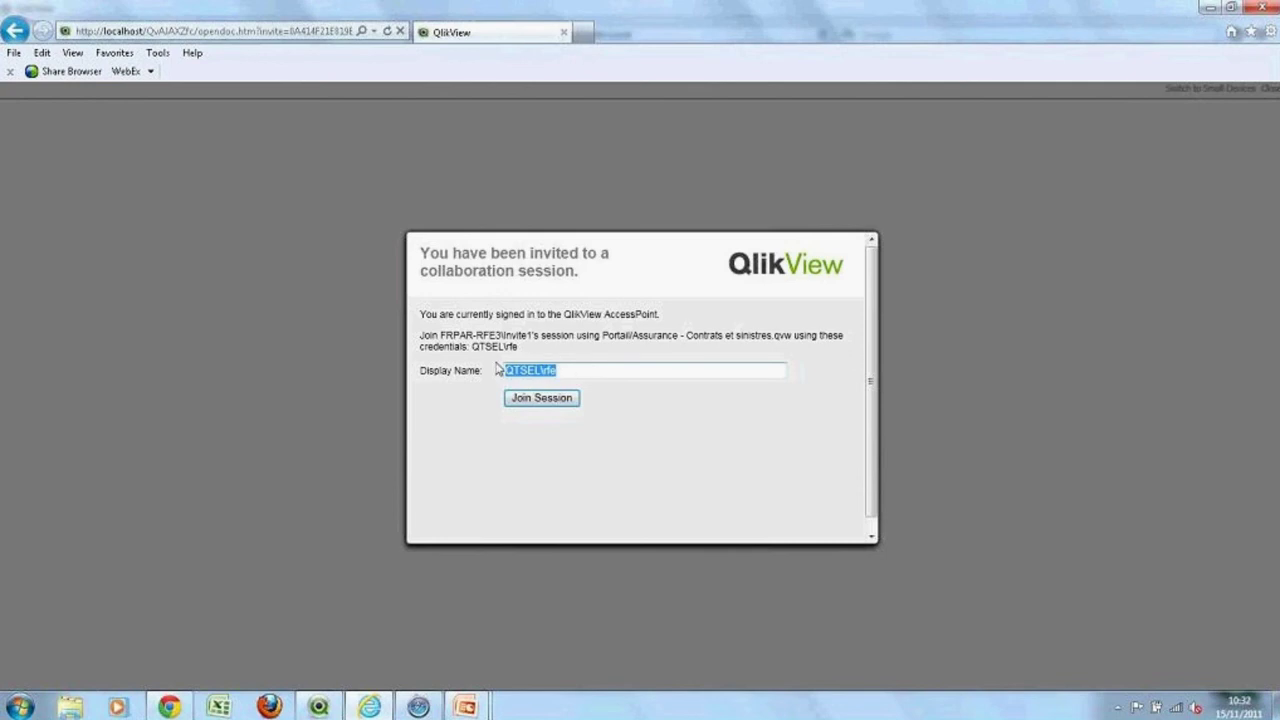
pyautogui.write('Qlikview11')
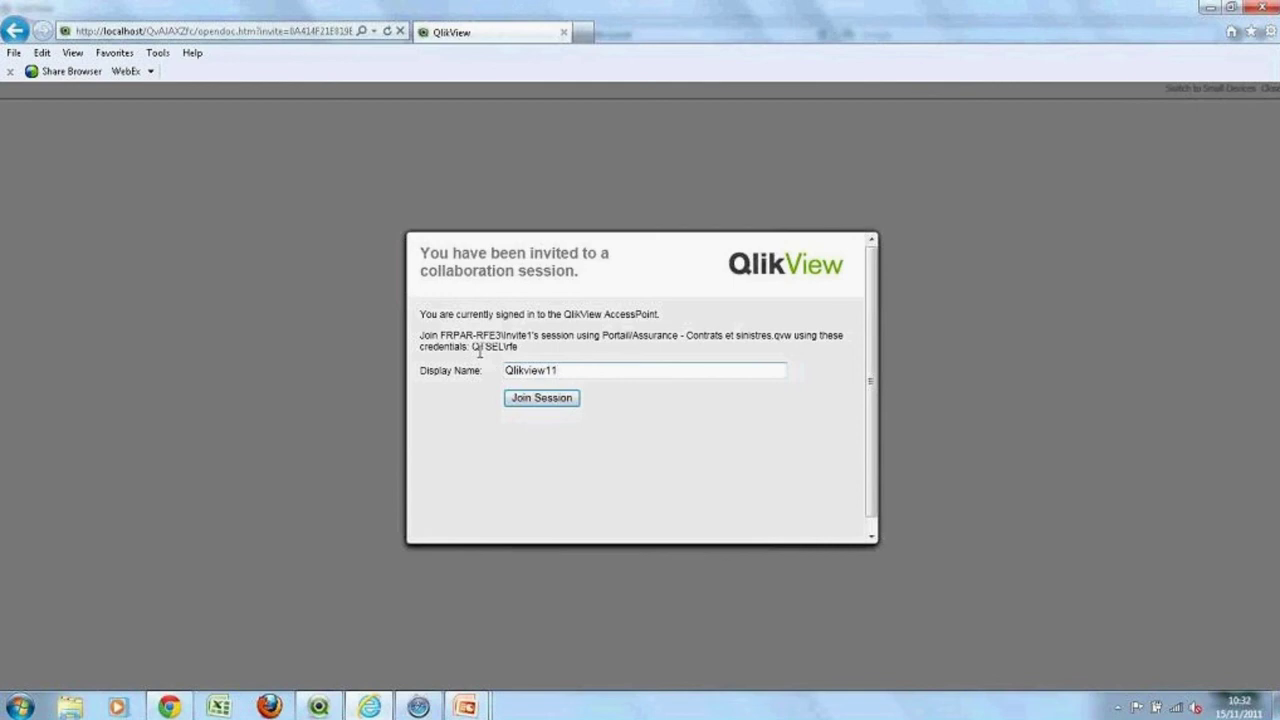
pyautogui.click(562, 400)
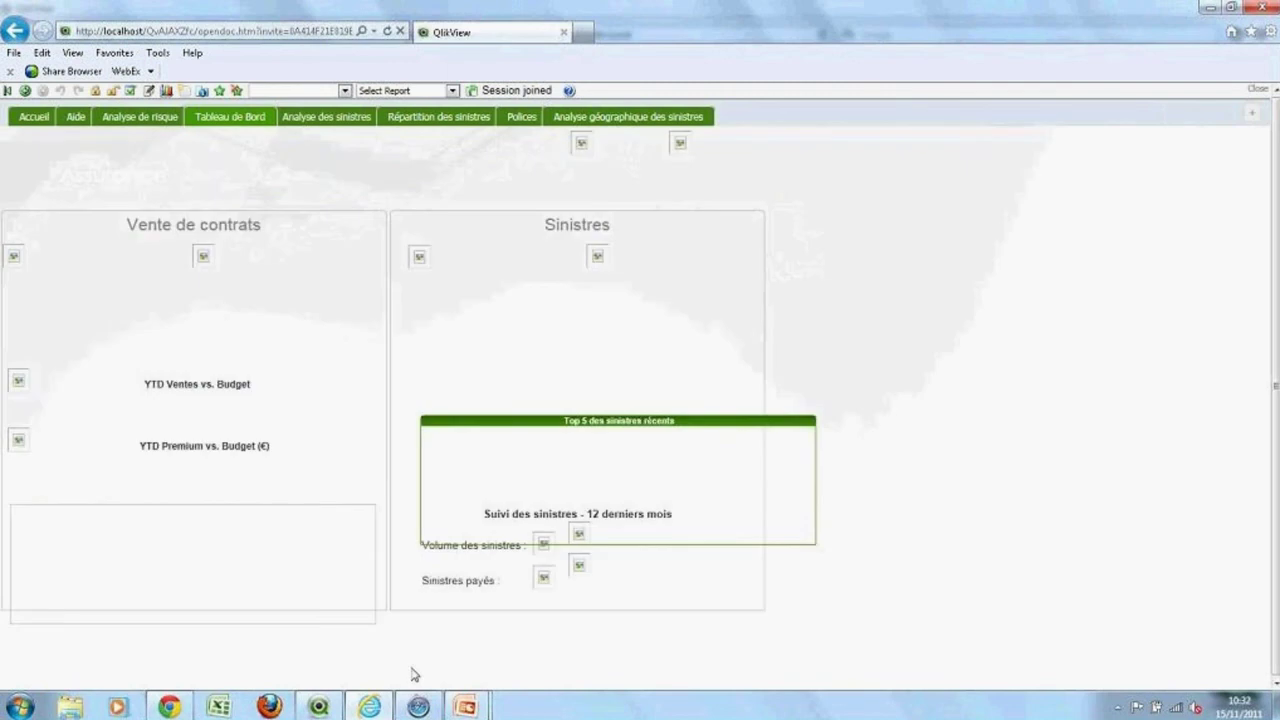
# Arrange the Internet Explorer and Safari windows side by side without overlap, and collapse the session sharing details
pyautogui.doubleClick(1010, 12)
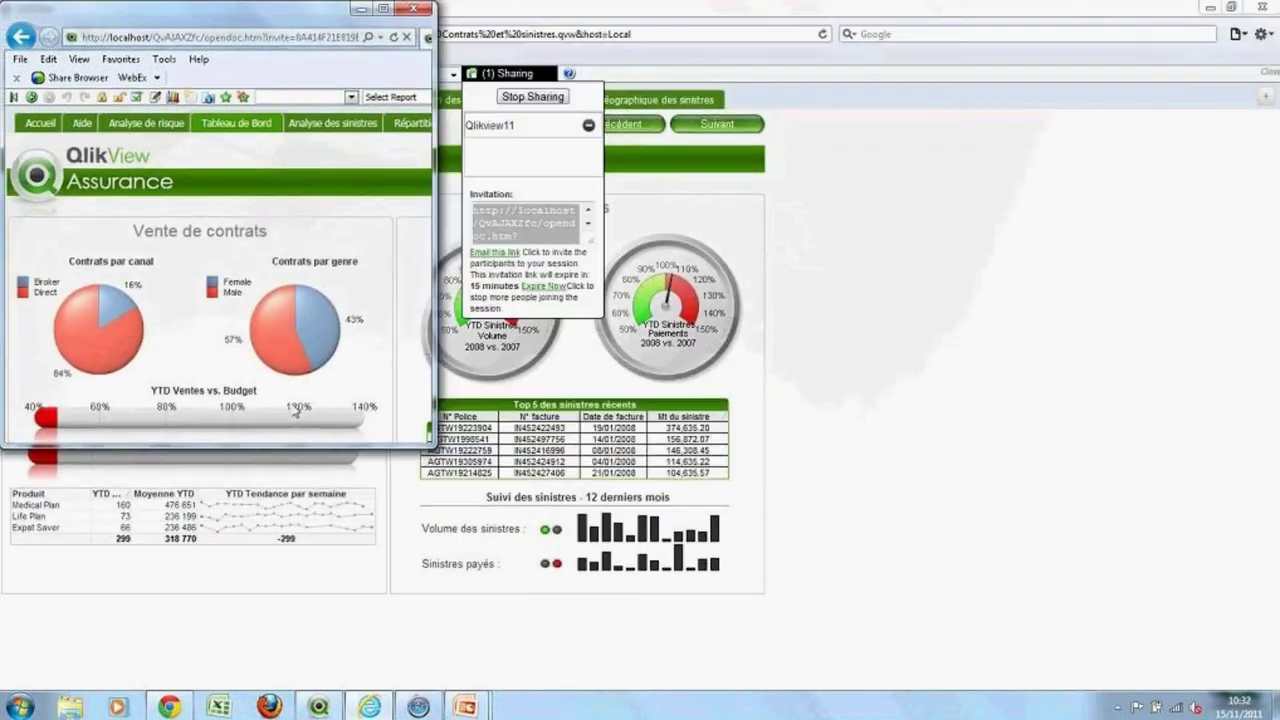
pyautogui.moveTo(283, 444); pyautogui.dragTo(272, 688)
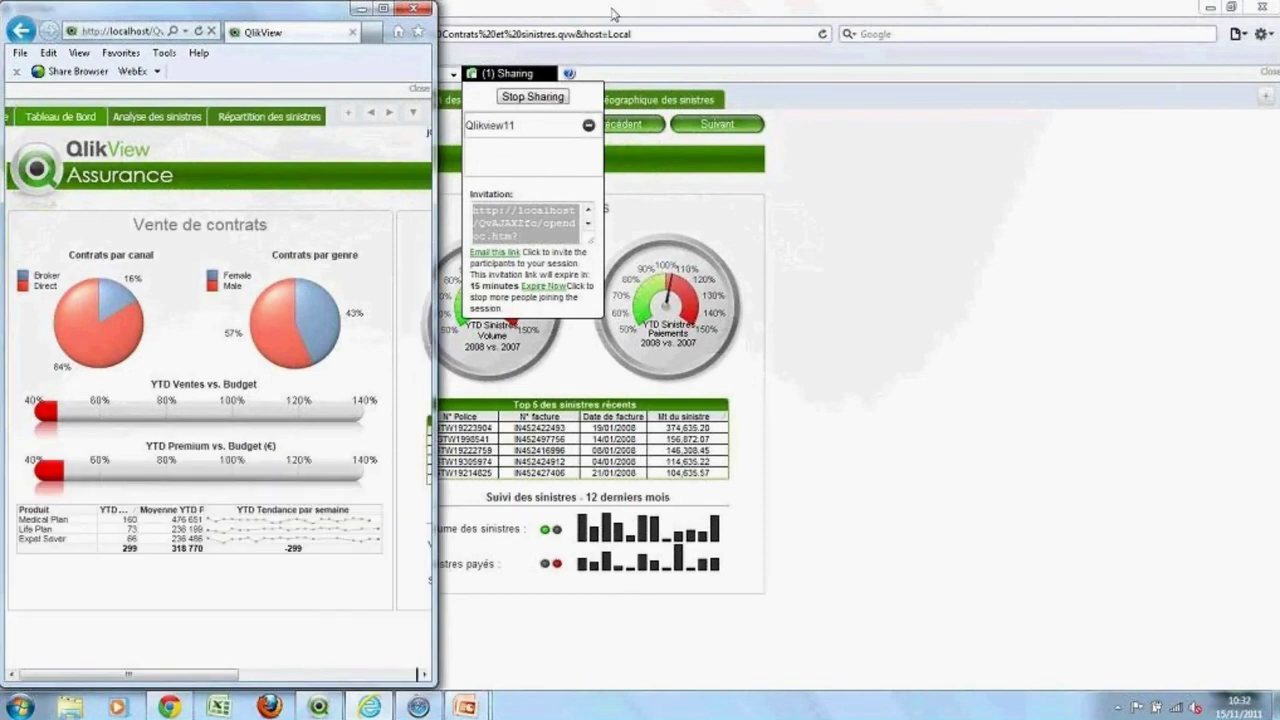
pyautogui.click(597, 18)
pyautogui.doubleClick(597, 18)
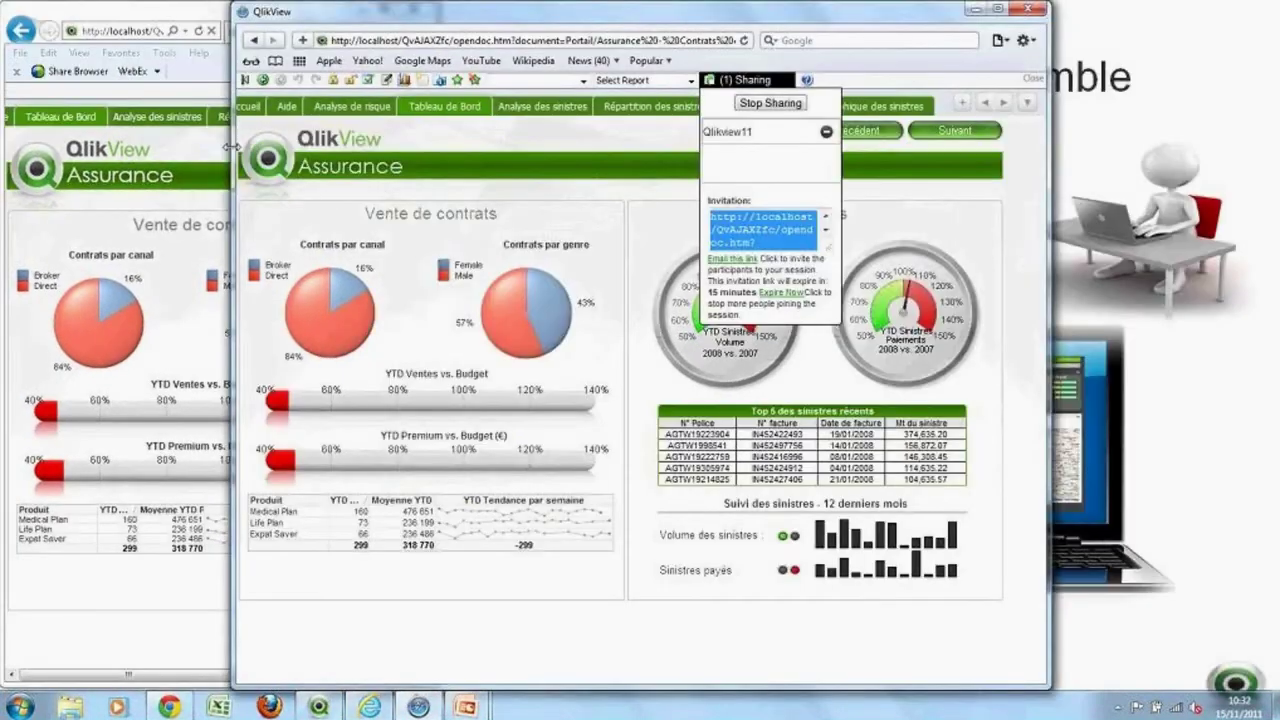
pyautogui.moveTo(231, 147); pyautogui.dragTo(556, 185)
pyautogui.moveTo(432, 195)
pyautogui.mouseDown()
pyautogui.moveTo(503, 194)
pyautogui.moveTo(441, 198)
pyautogui.mouseUp()
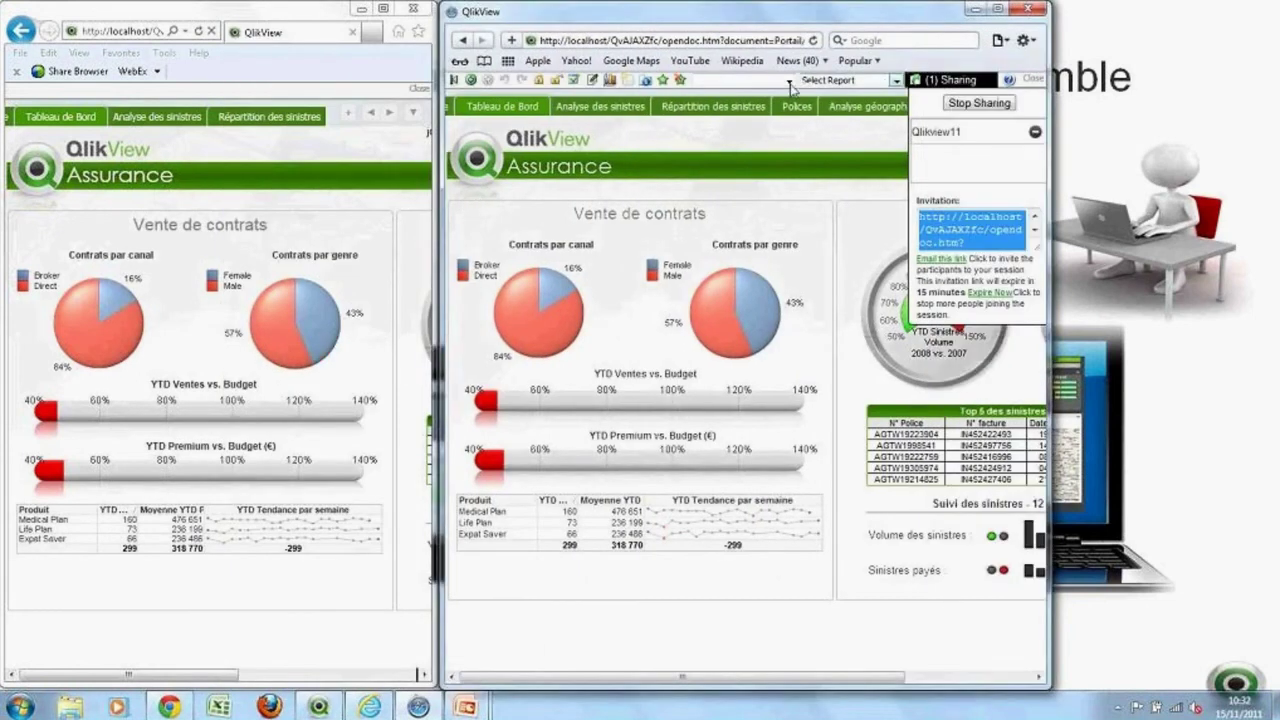
pyautogui.click(957, 87)
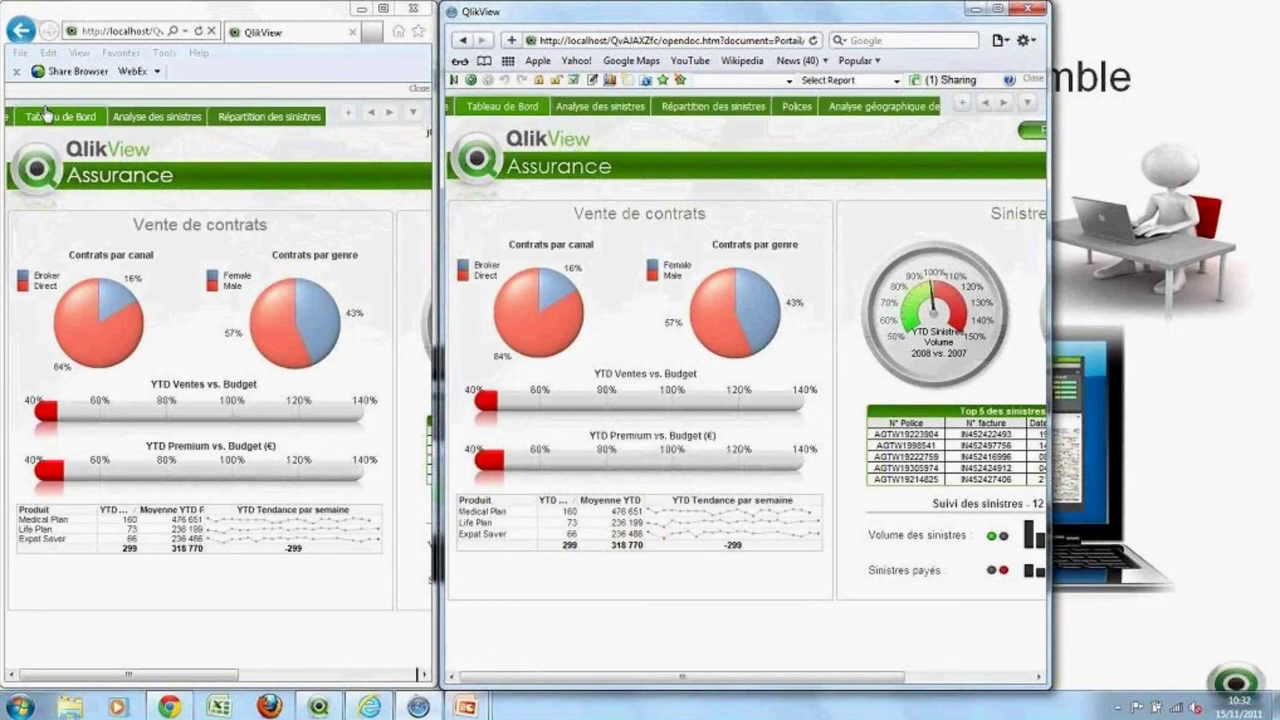
# On the Analyse de risque sheet in Internet Explorer, filter to Health and Life, and to Cyprus, Ireland, South Africa and France
pyautogui.click(371, 114)
pyautogui.click(158, 117)
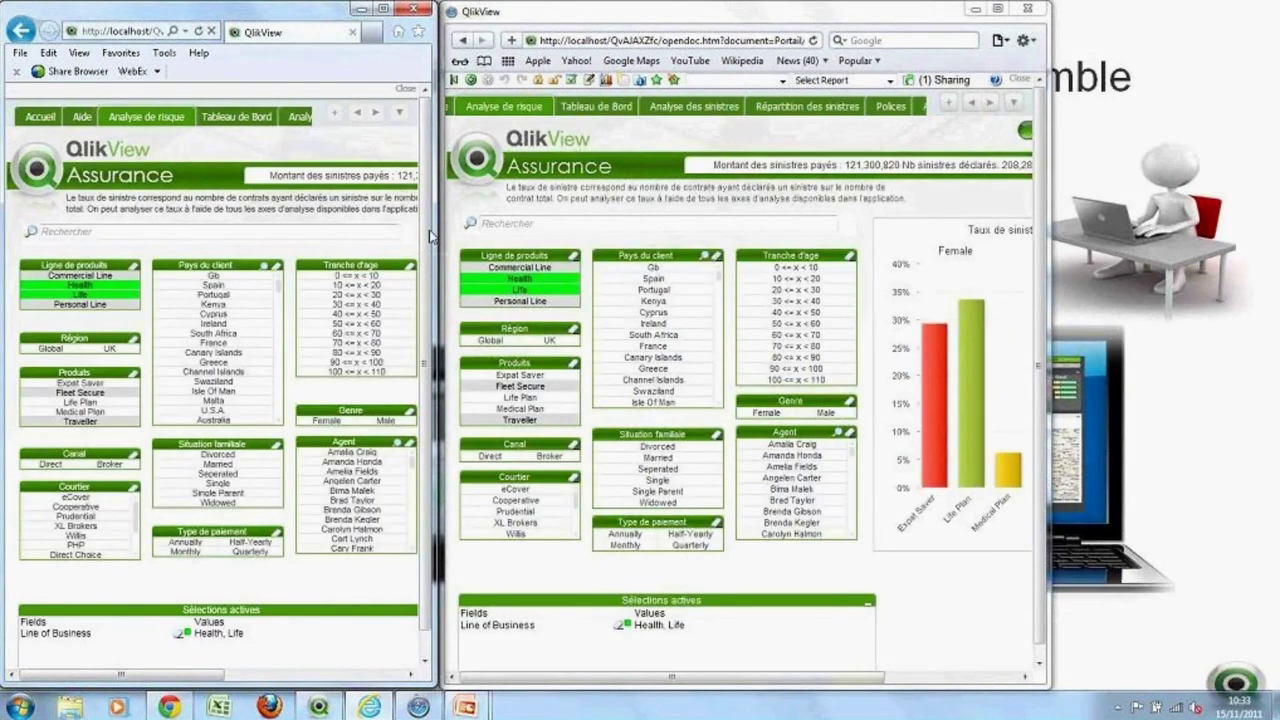
pyautogui.moveTo(214, 314); pyautogui.dragTo(214, 342)
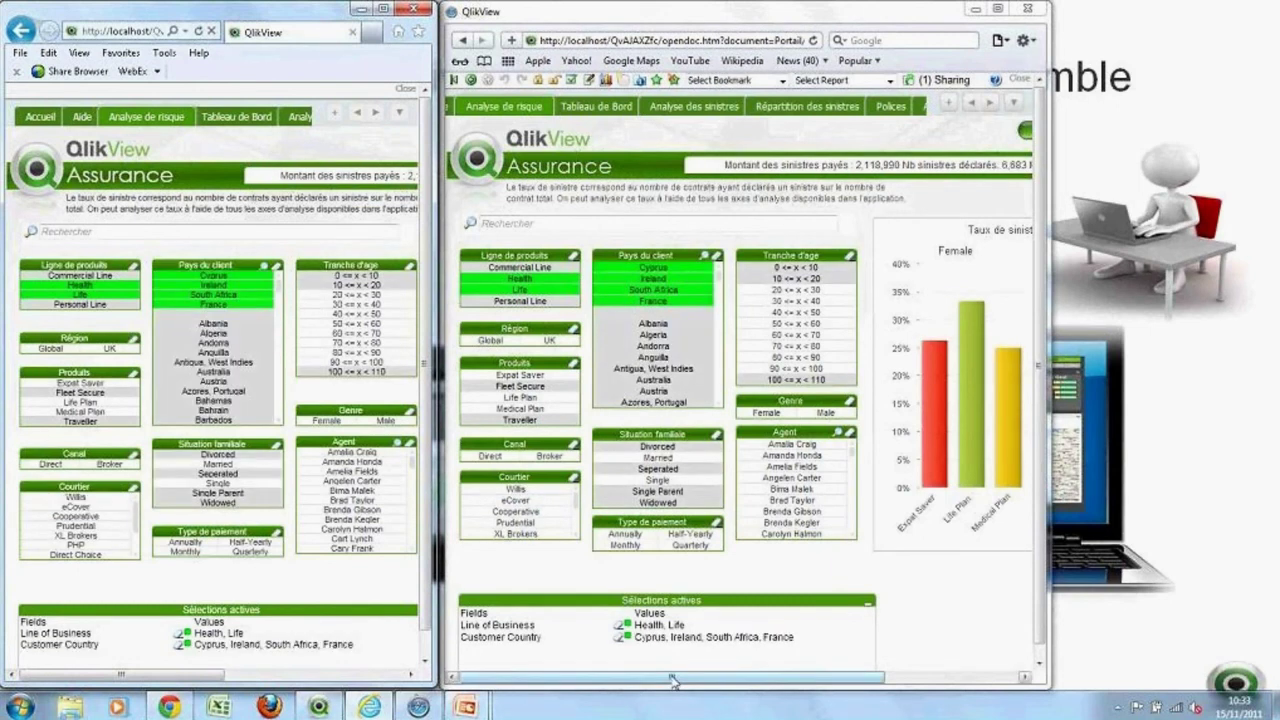
# In the Safari session, select the four Tranche d'age intervals covering ages 40 to 80
pyautogui.moveTo(672, 680); pyautogui.dragTo(811, 681)
pyautogui.moveTo(607, 313); pyautogui.dragTo(607, 348)
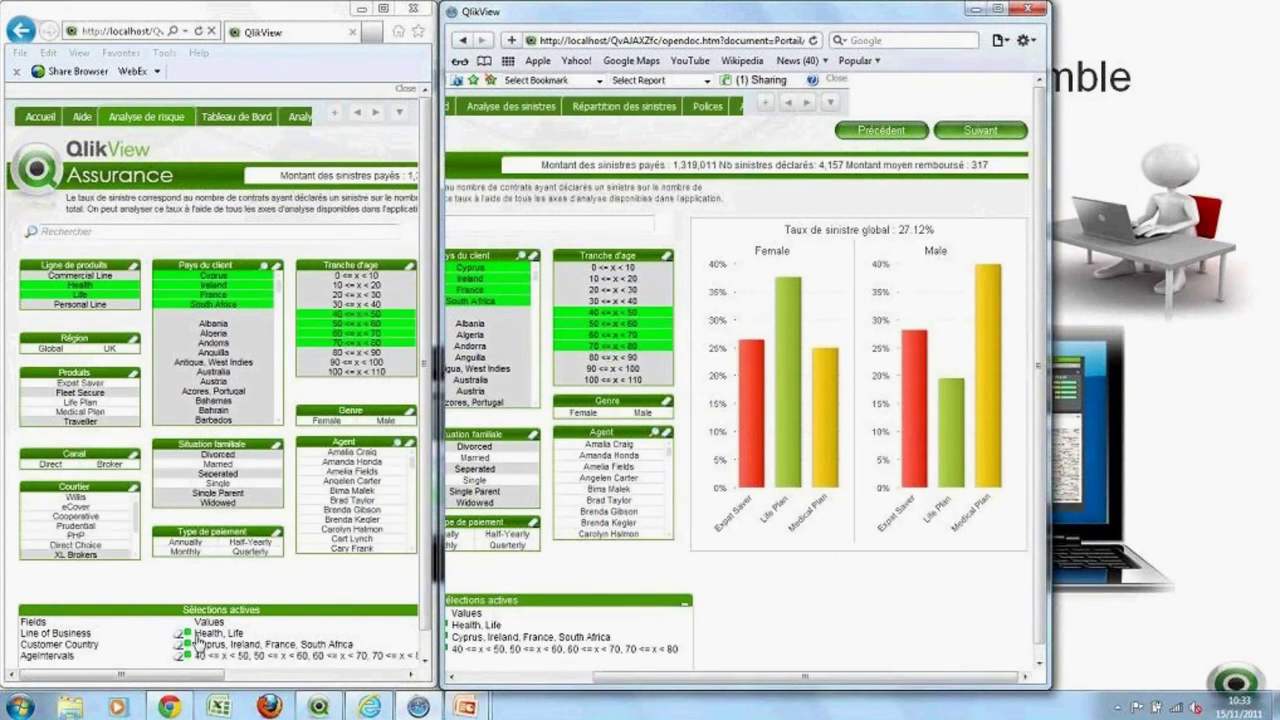
# Show the Tableau de Bord sheet from the Internet Explorer session with the shared selections applied
pyautogui.moveTo(160, 679); pyautogui.dragTo(111, 122)
pyautogui.click(111, 122)
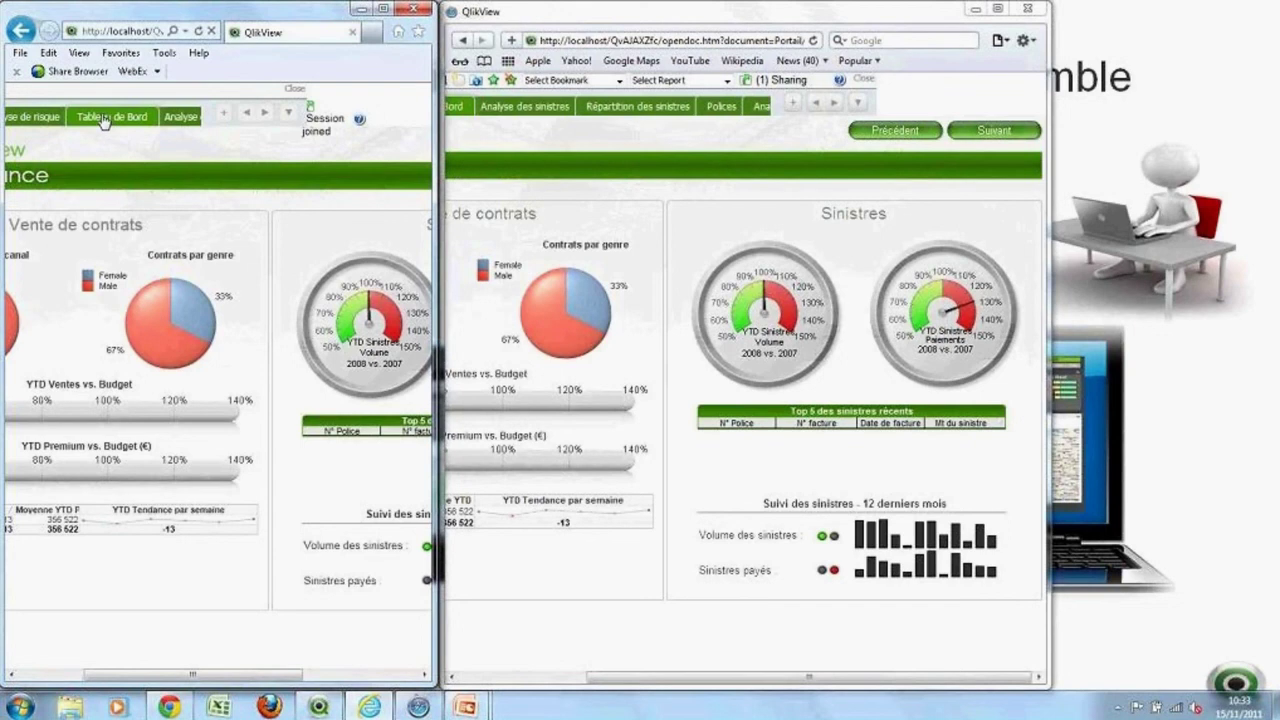
# Open the Analyse des sinistres sheet and select the earliest portion of the Sinistres payés (€) chart in the Safari session
pyautogui.click(183, 118)
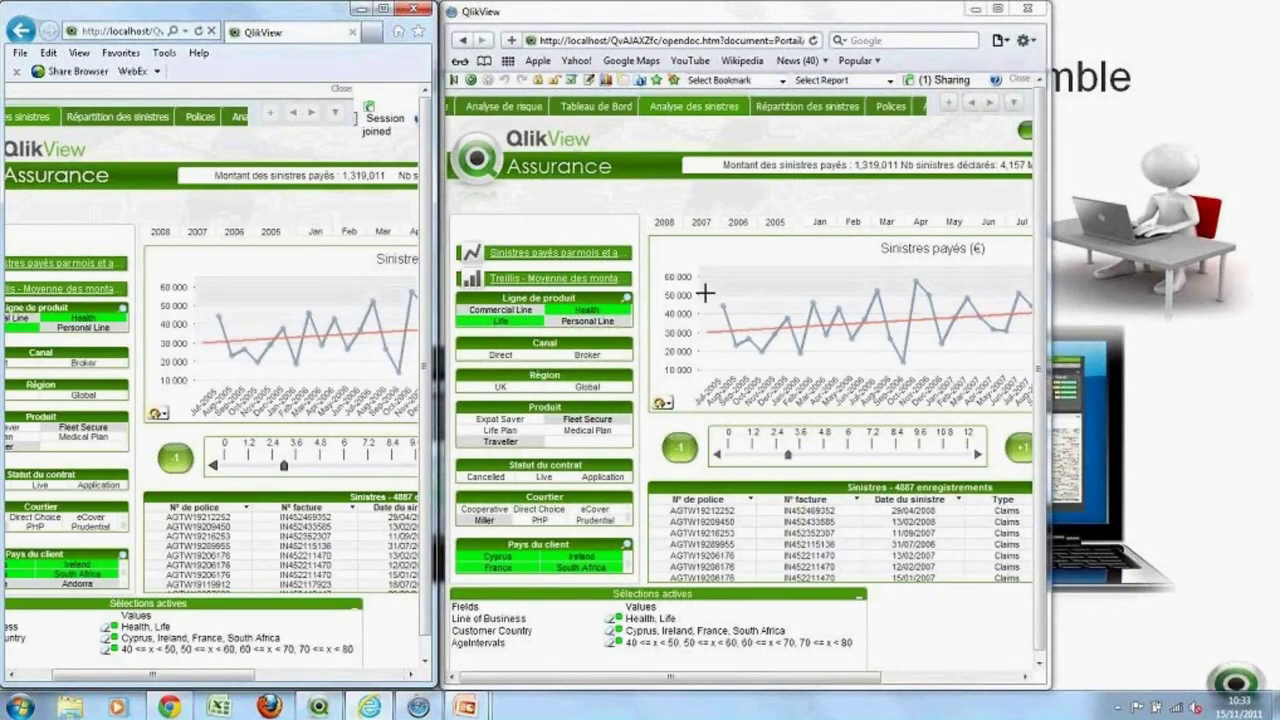
pyautogui.moveTo(705, 292); pyautogui.dragTo(858, 376)
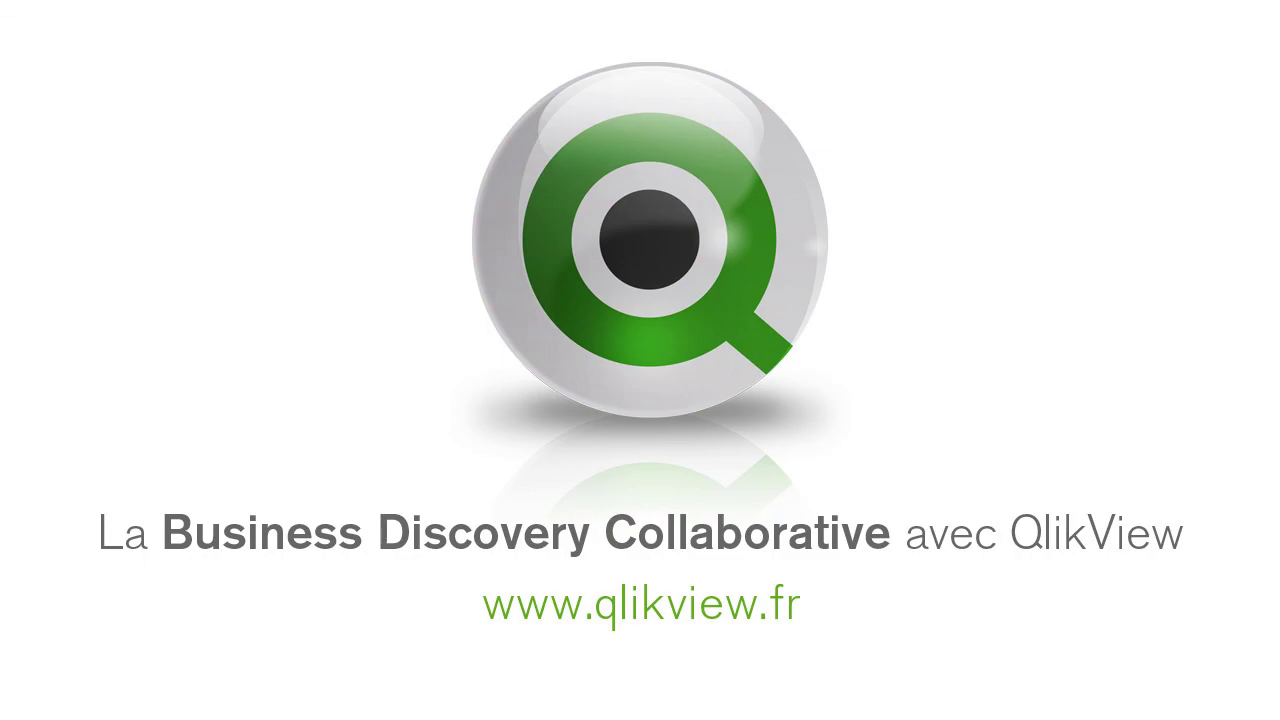